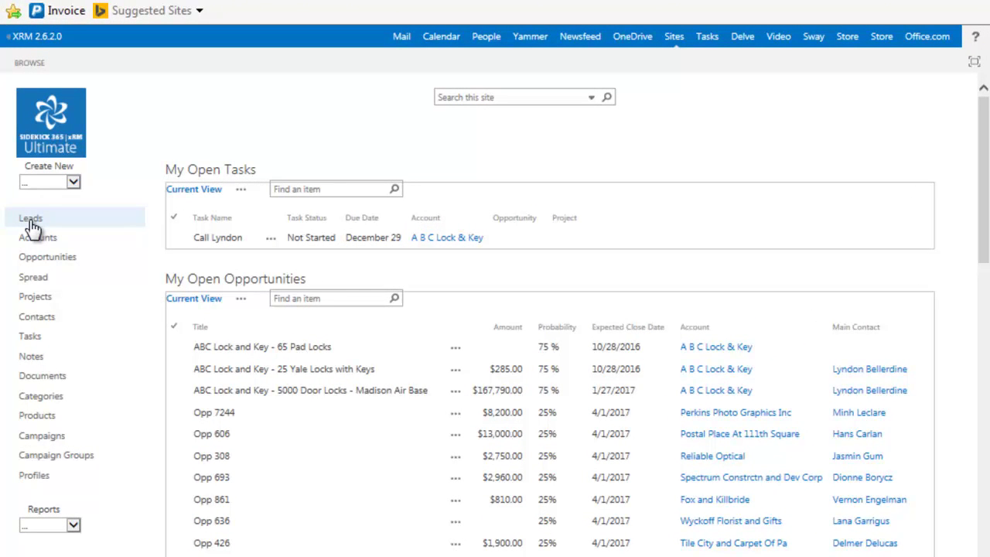
Step: Open the Leads list, view the first lead's full details, and return to the list
{"action": "left_click", "coordinate": [30, 220]}
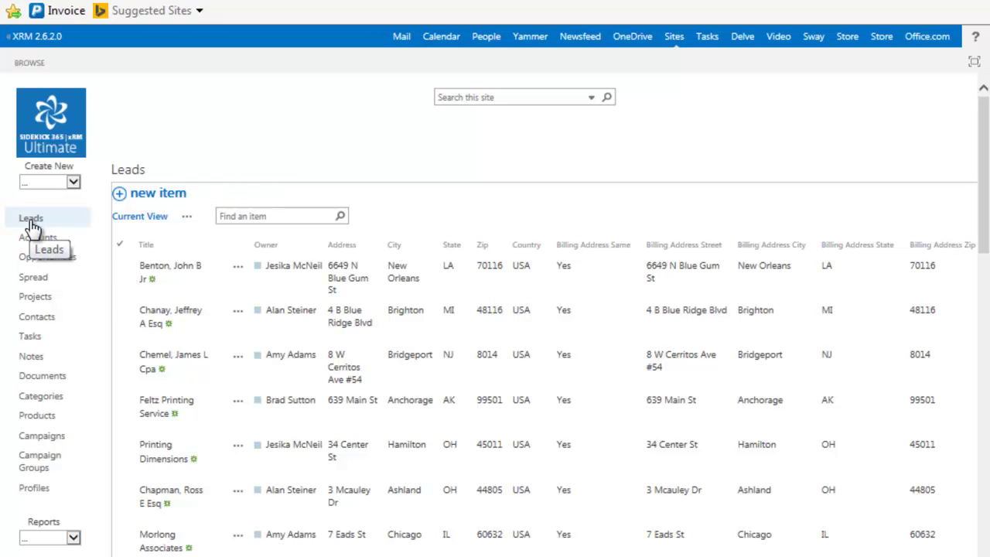
{"action": "left_click", "coordinate": [168, 269]}
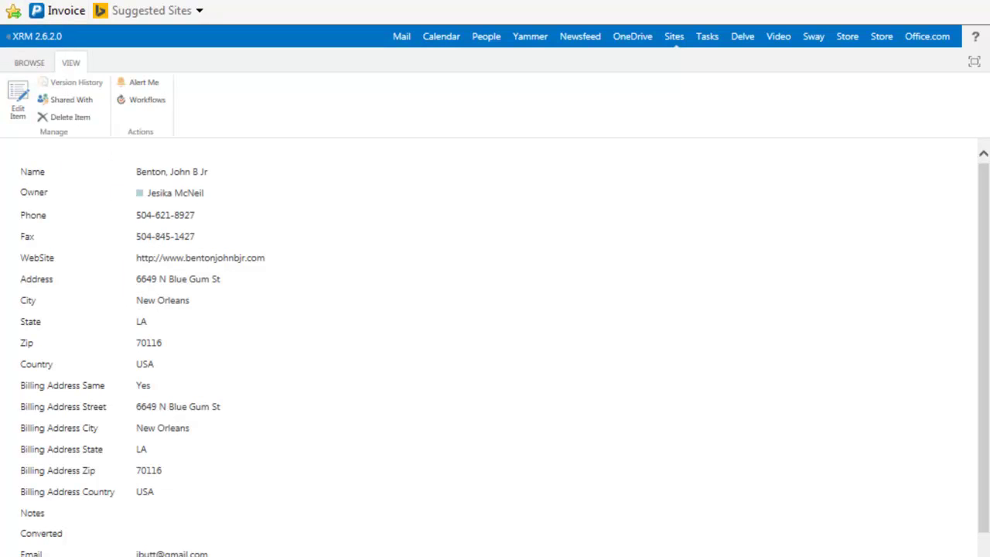
{"action": "key", "text": "alt+Left"}
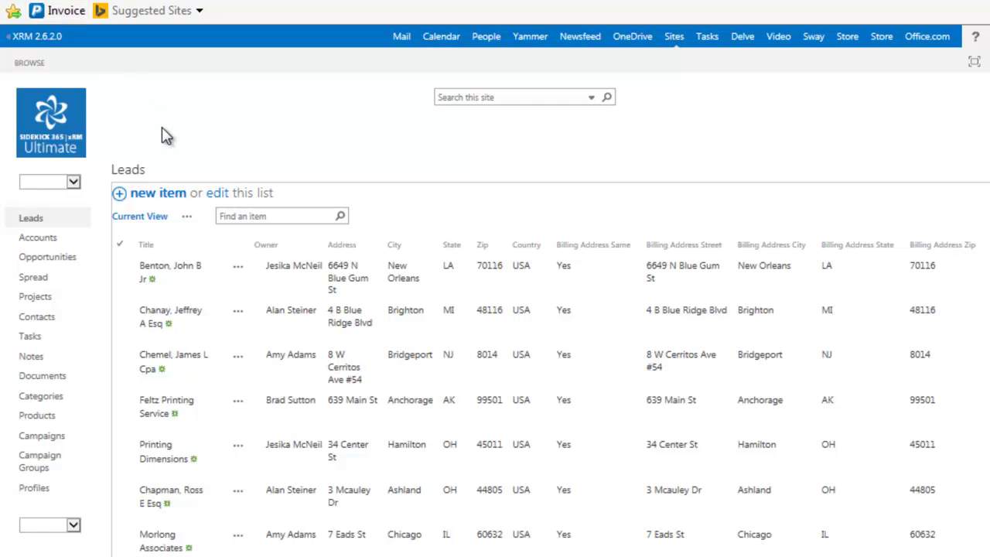
Step: Look over the first lead's actions menu and its Advanced submenu, then close it
{"action": "left_click", "coordinate": [239, 270]}
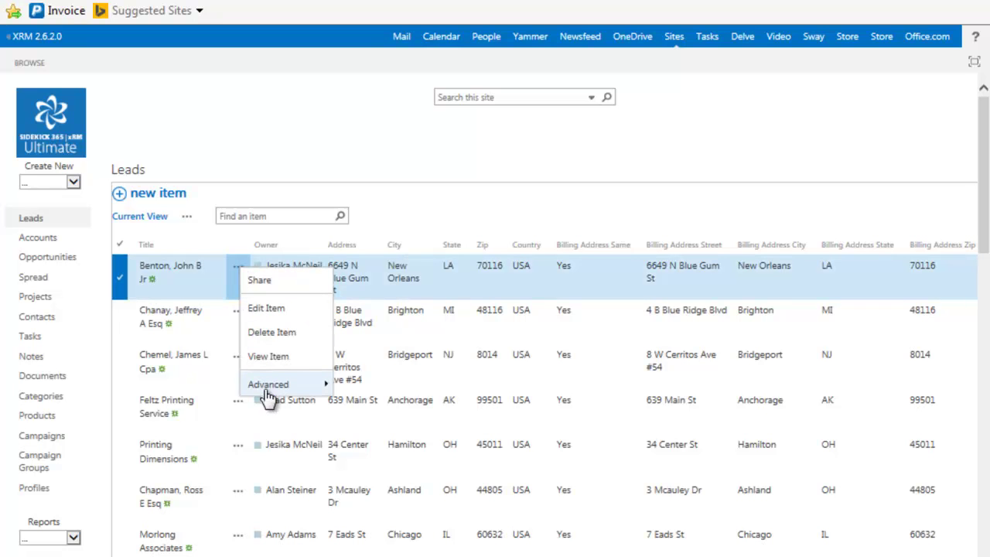
{"action": "mouse_move", "coordinate": [267, 391]}
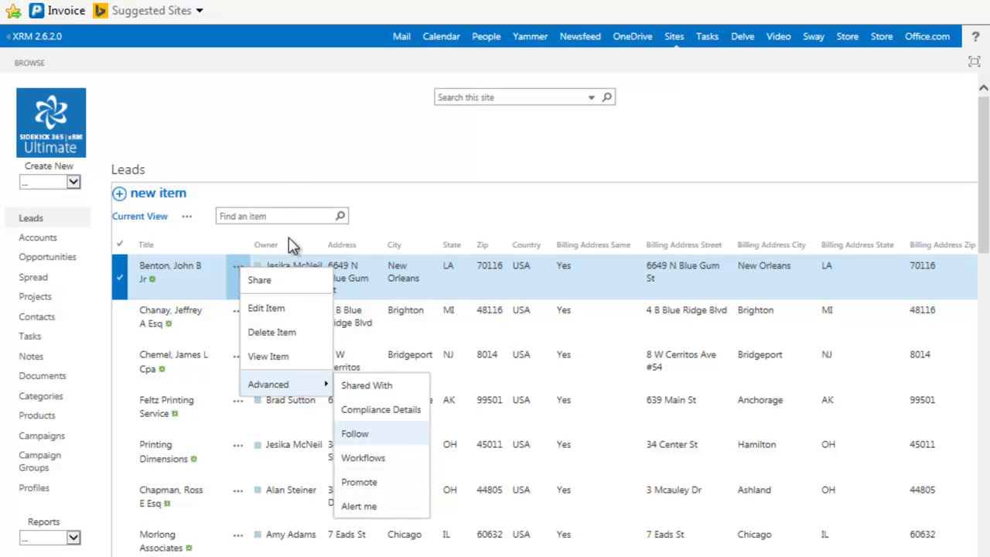
{"action": "left_click", "coordinate": [251, 112]}
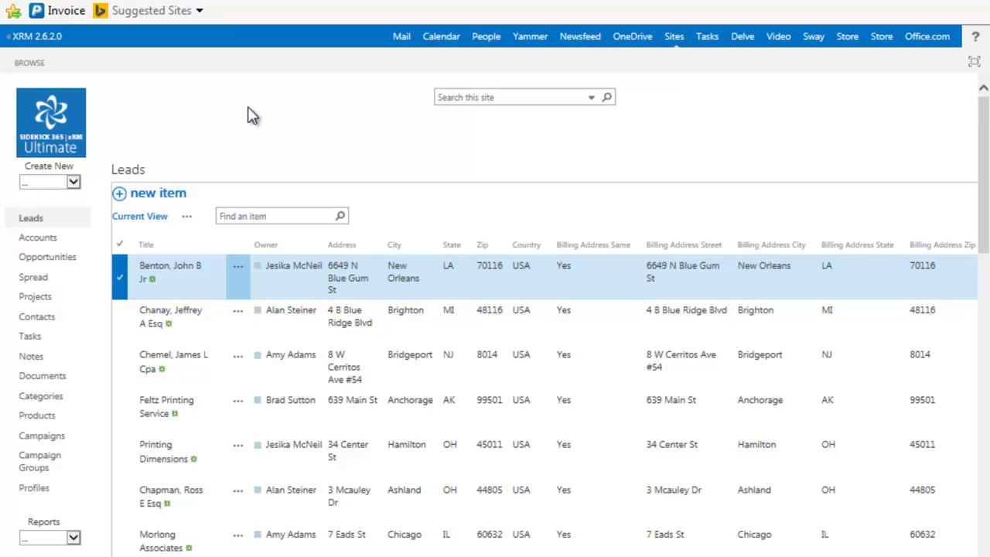
Step: Go to Accounts and open the A B C Lock & Key account record
{"action": "left_click", "coordinate": [48, 242]}
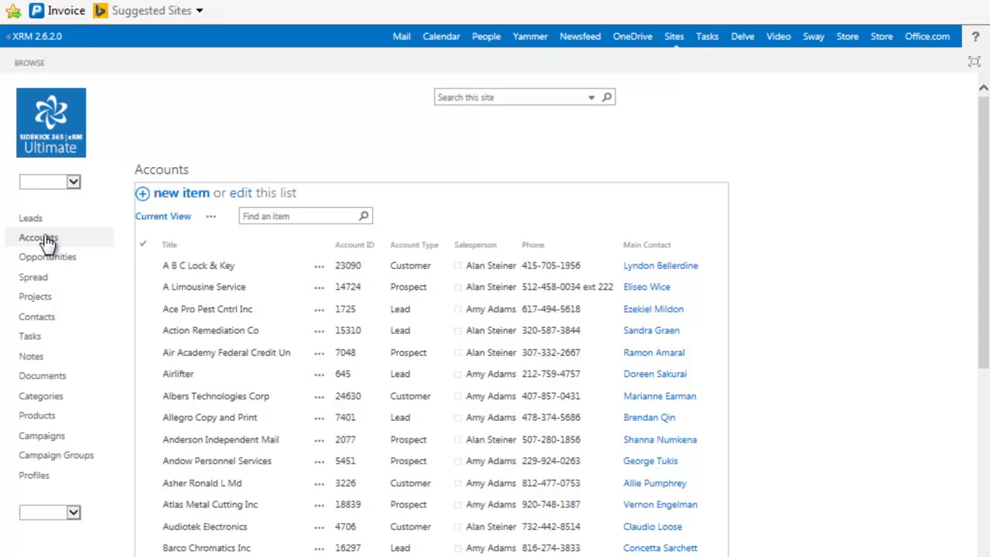
{"action": "left_click", "coordinate": [192, 266]}
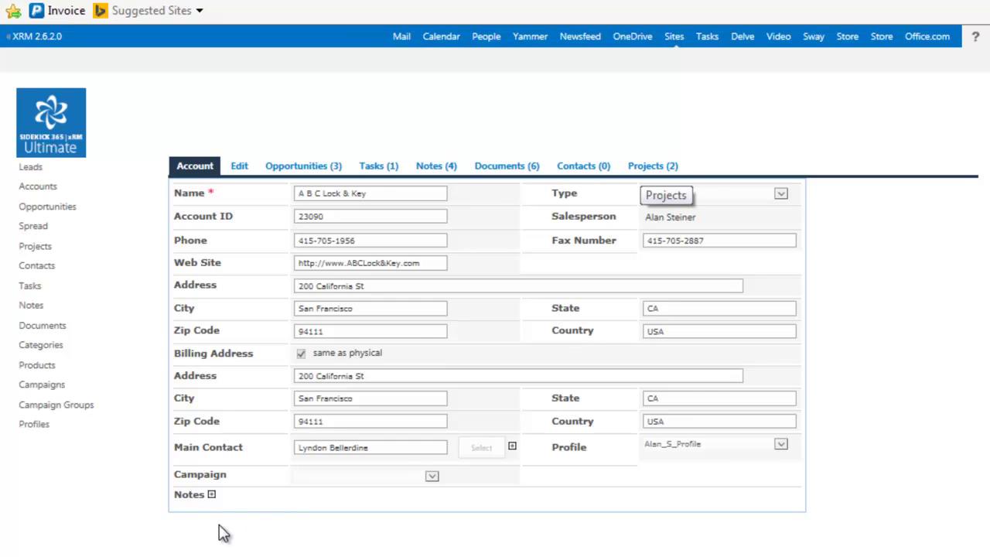
Step: Add a new account note with a title saying the contact was called and body 'good call'
{"action": "left_click", "coordinate": [212, 494]}
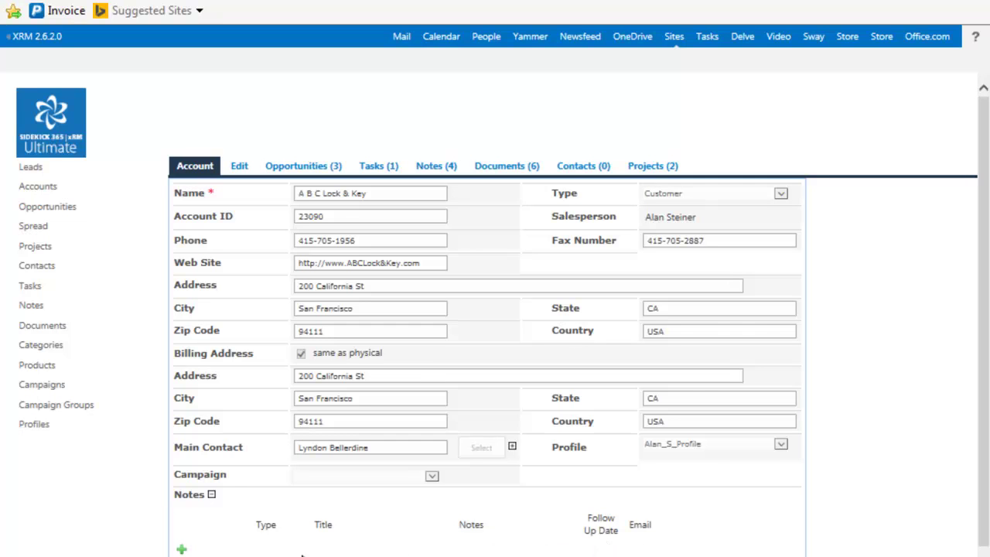
{"action": "left_click", "coordinate": [182, 551]}
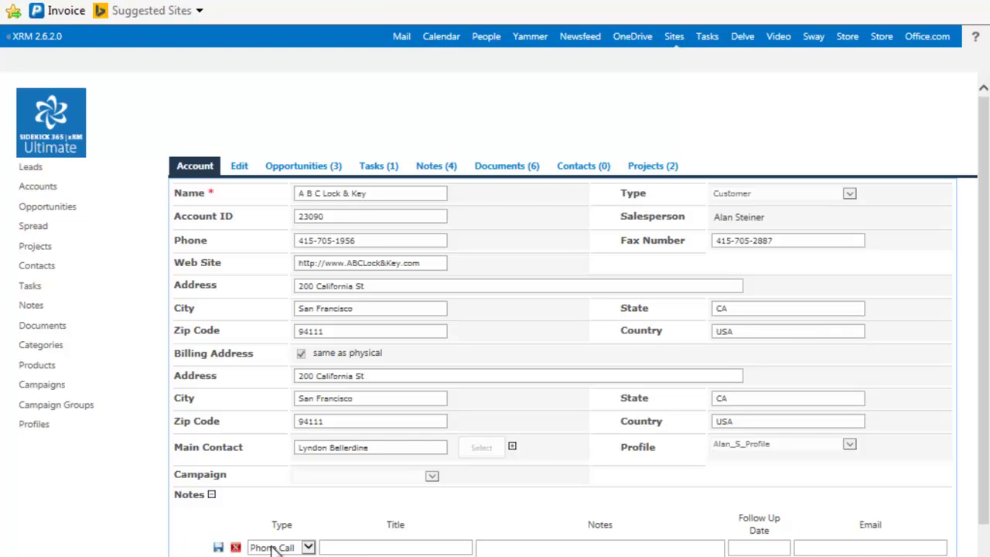
{"action": "left_click", "coordinate": [367, 541]}
{"action": "type", "text": "called Ly"}
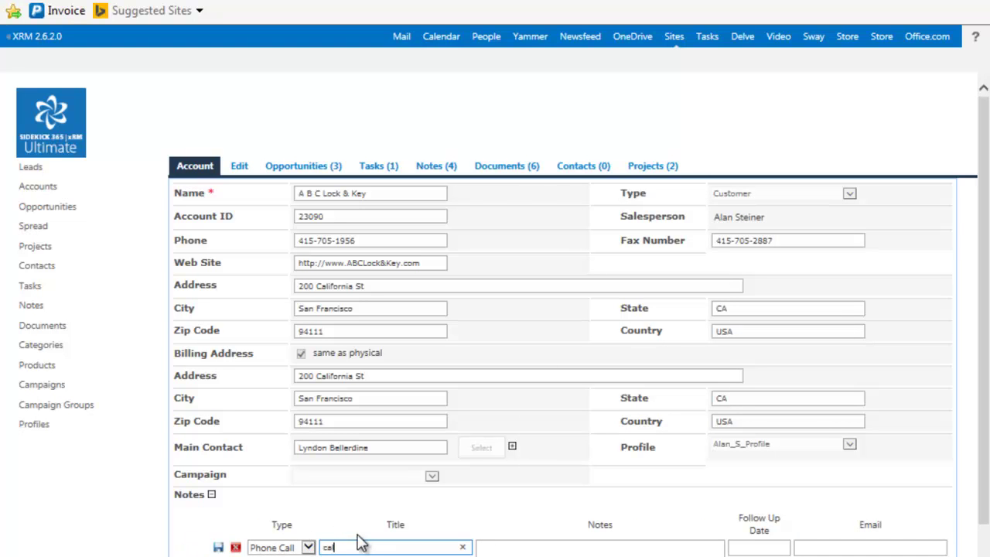
{"action": "type", "text": "ndon"}
{"action": "left_click", "coordinate": [566, 545]}
{"action": "type", "text": "good call"}
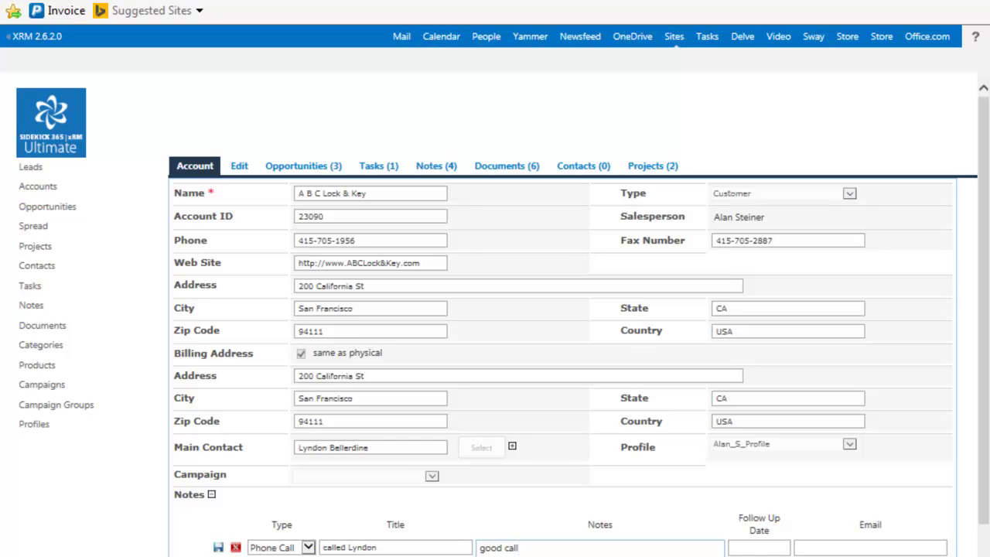
Step: Set the note's follow-up to 26 August 2016, save it, and show the three opportunities
{"action": "left_click", "coordinate": [753, 546]}
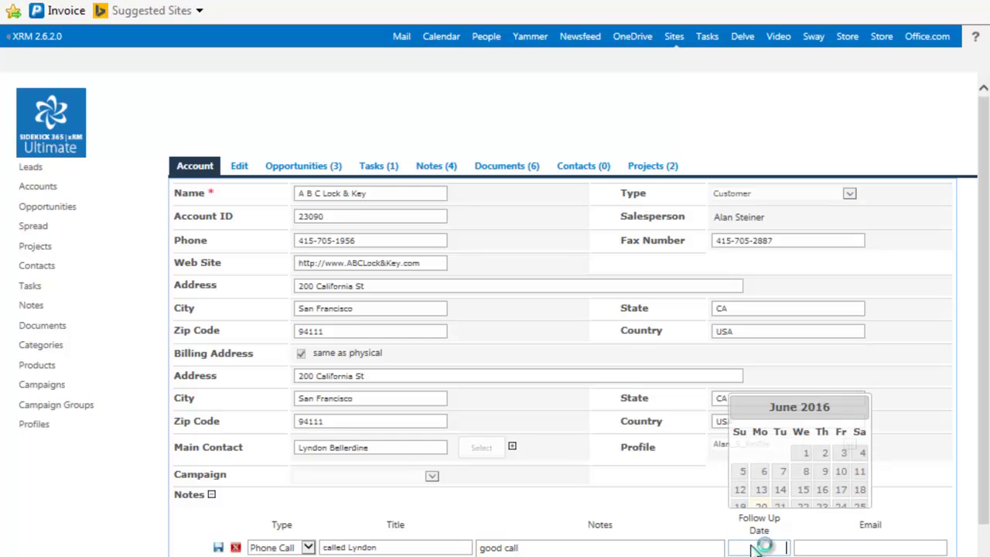
{"action": "left_click", "coordinate": [893, 409]}
{"action": "left_click", "coordinate": [893, 410]}
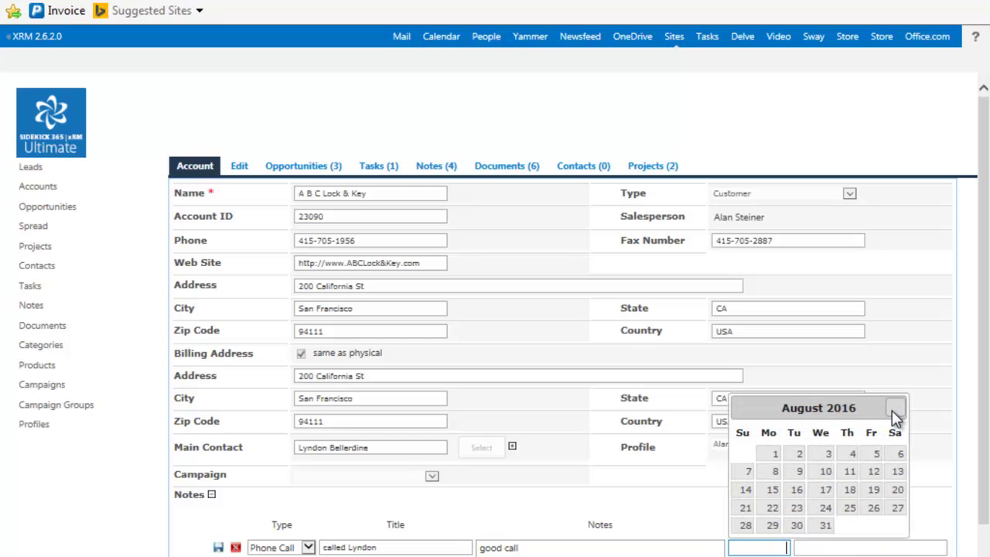
{"action": "left_click", "coordinate": [874, 510]}
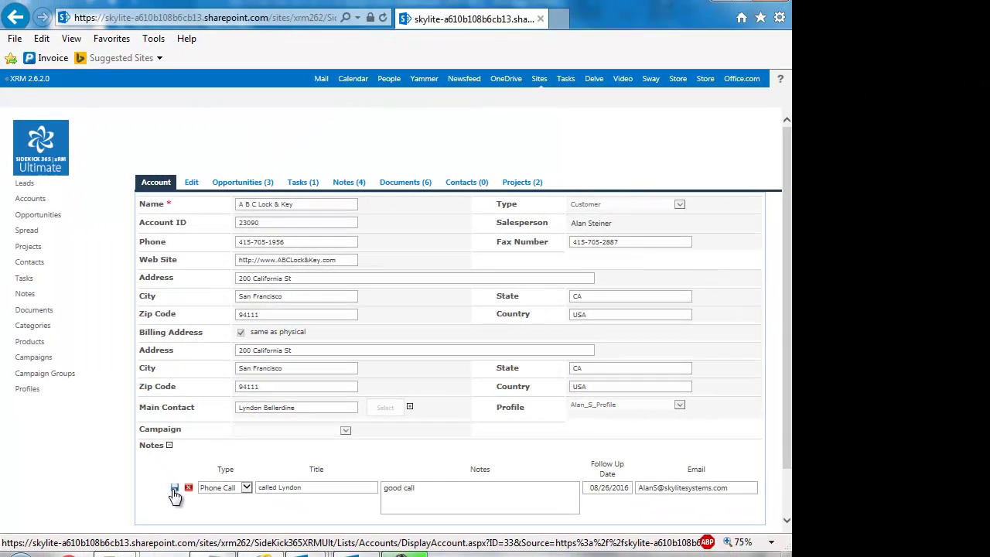
{"action": "left_click", "coordinate": [175, 488]}
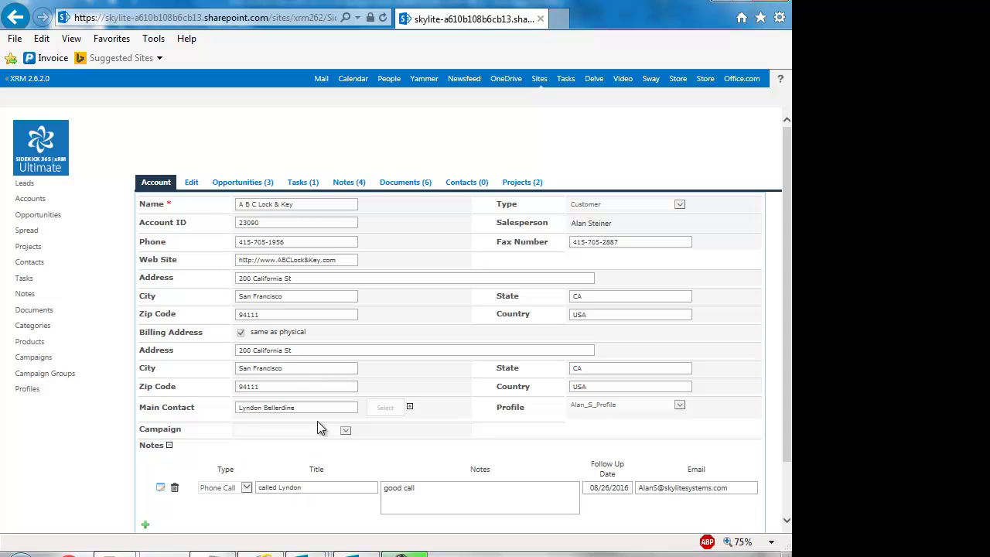
{"action": "left_click", "coordinate": [232, 187]}
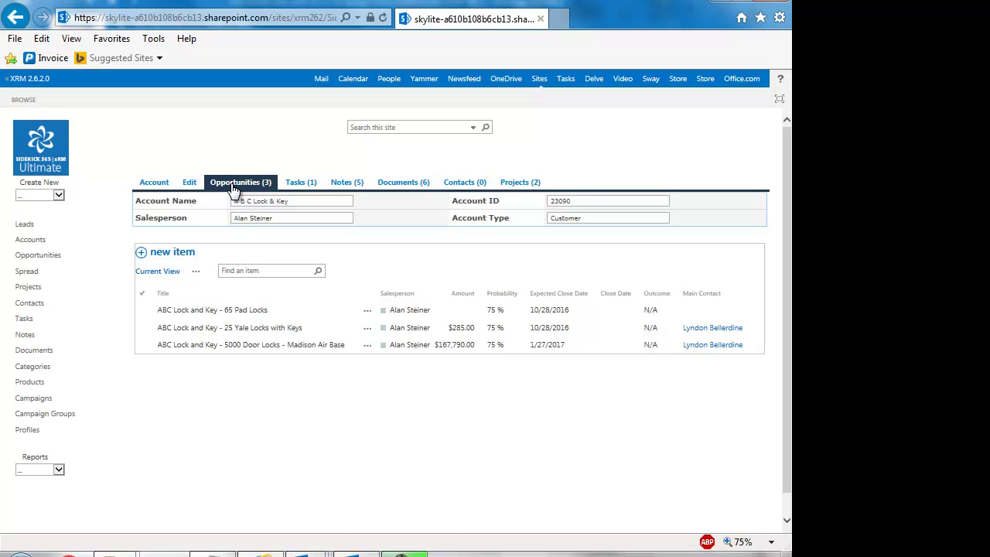
Step: Open the 65 Pad Locks opportunity, read through its notes, and return to the account
{"action": "left_click", "coordinate": [214, 314]}
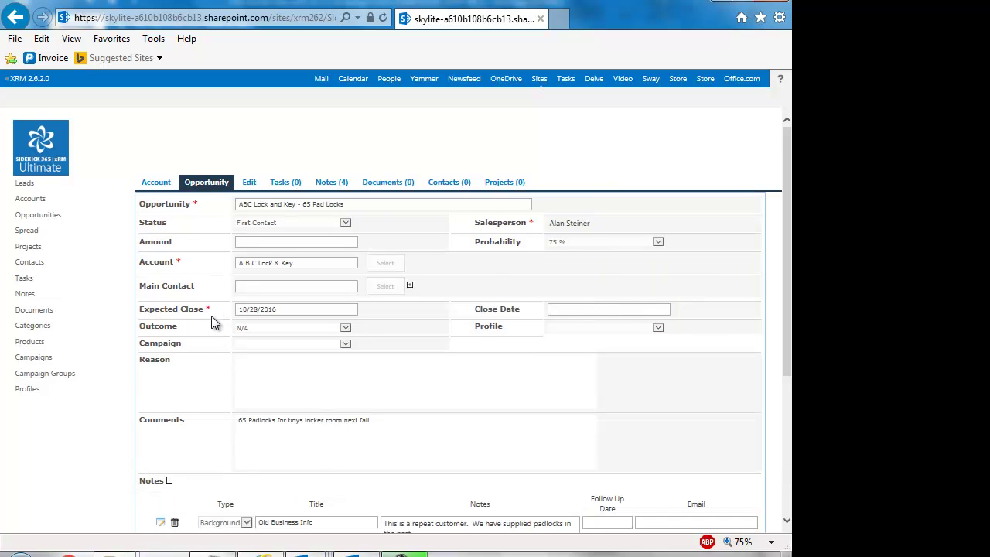
{"action": "scroll", "coordinate": [116, 438], "scroll_direction": "down", "scroll_amount": 5}
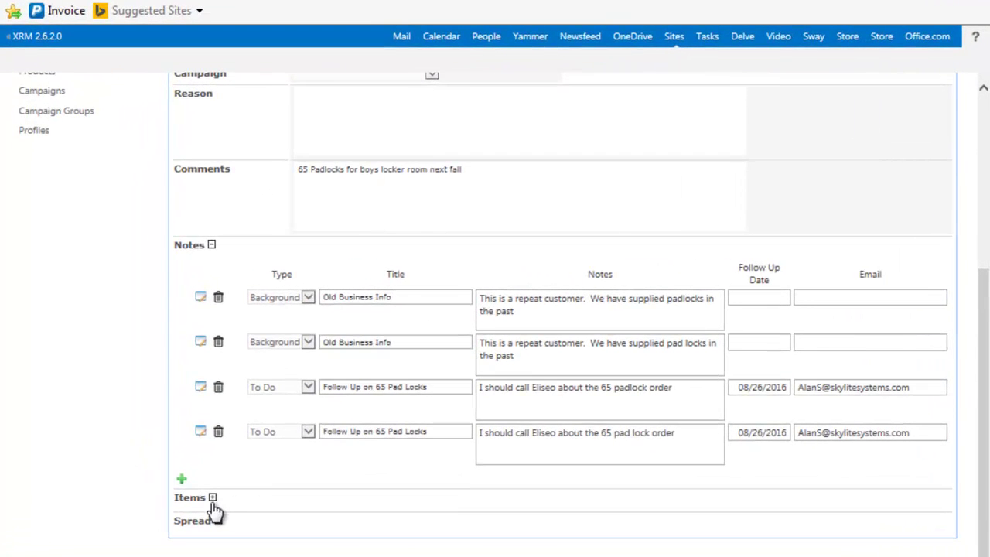
{"action": "scroll", "coordinate": [128, 488], "scroll_direction": "up", "scroll_amount": 5}
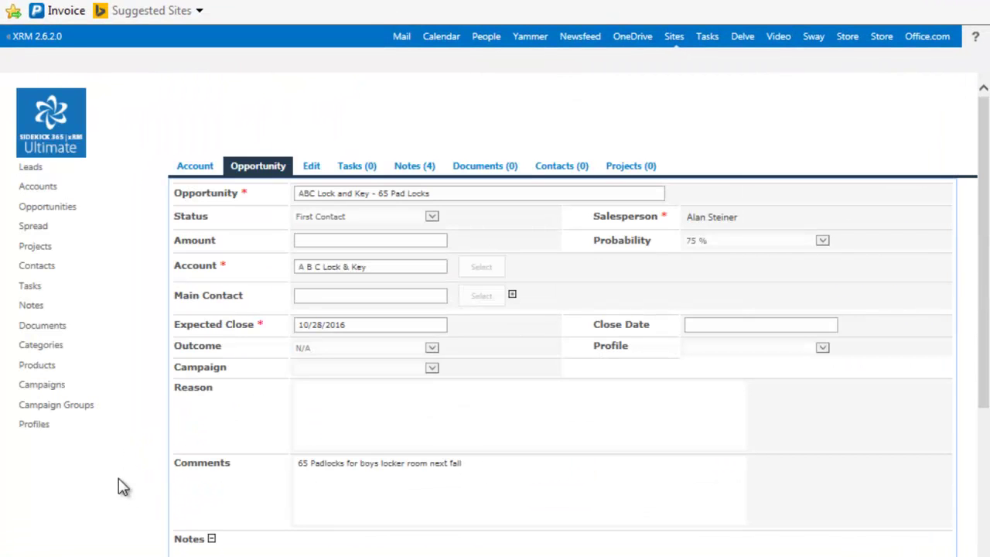
{"action": "scroll", "coordinate": [132, 518], "scroll_direction": "down", "scroll_amount": 3}
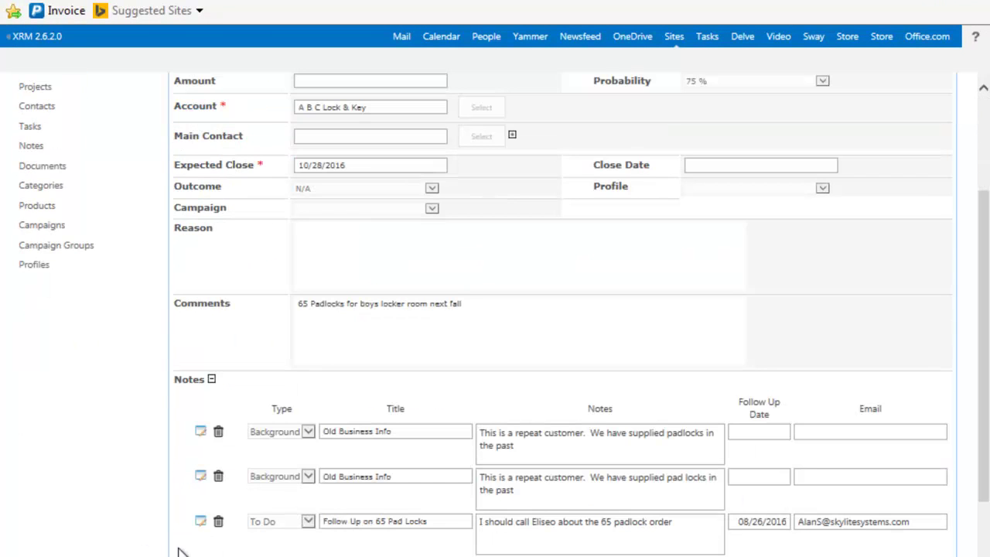
{"action": "scroll", "coordinate": [111, 545], "scroll_direction": "down", "scroll_amount": 2}
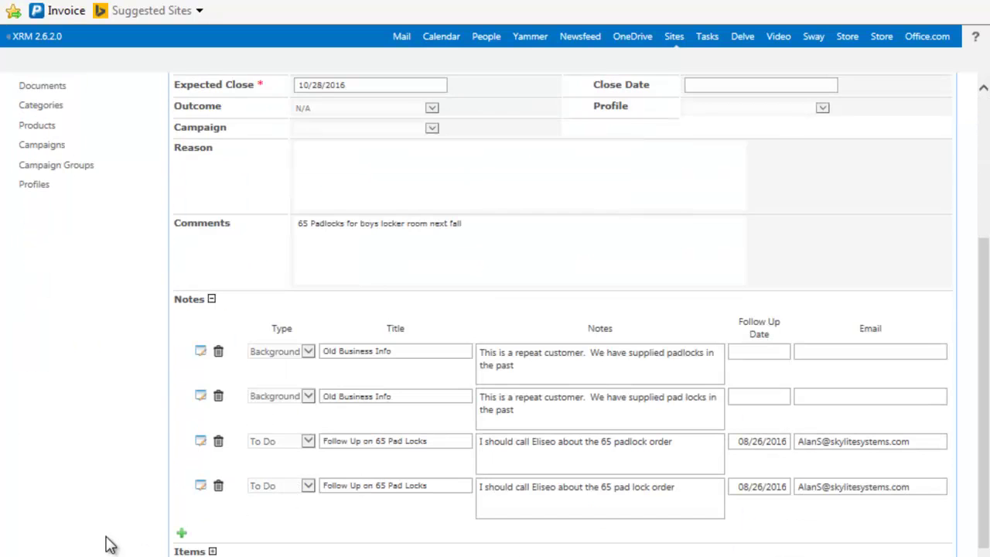
{"action": "scroll", "coordinate": [110, 545], "scroll_direction": "up", "scroll_amount": 4}
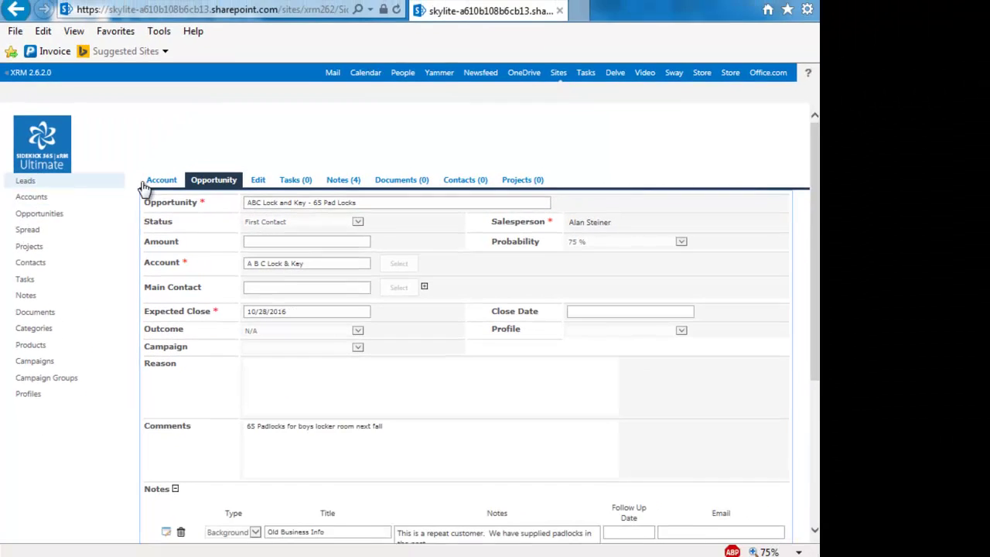
{"action": "left_click", "coordinate": [156, 186]}
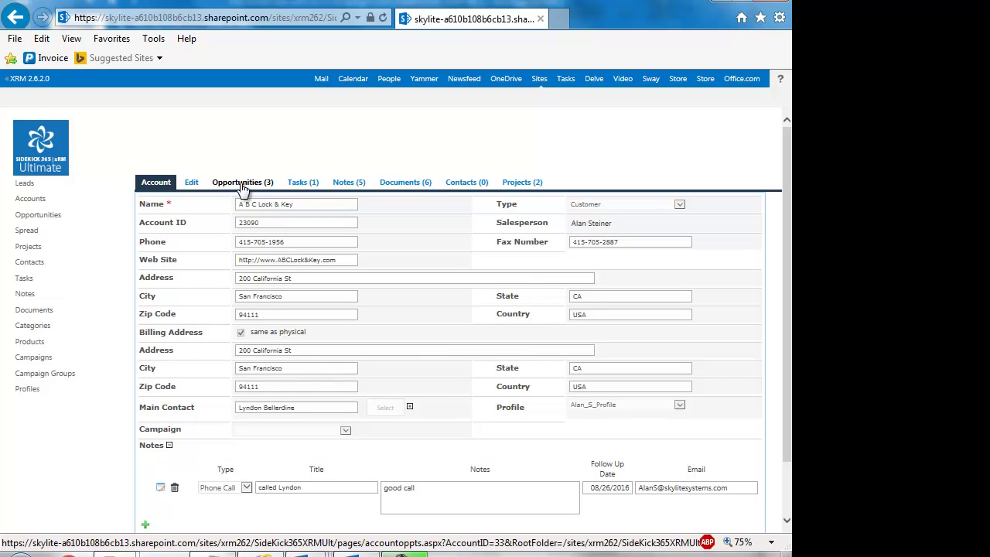
Step: Filter the Opportunities list's Account column to A B C Lock & Key only
{"action": "left_click", "coordinate": [33, 217]}
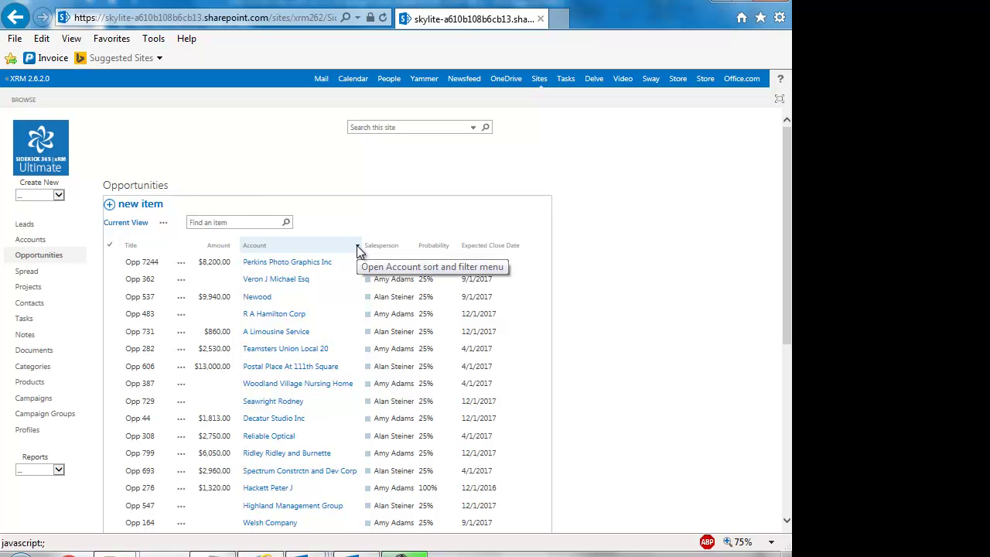
{"action": "left_click", "coordinate": [358, 249]}
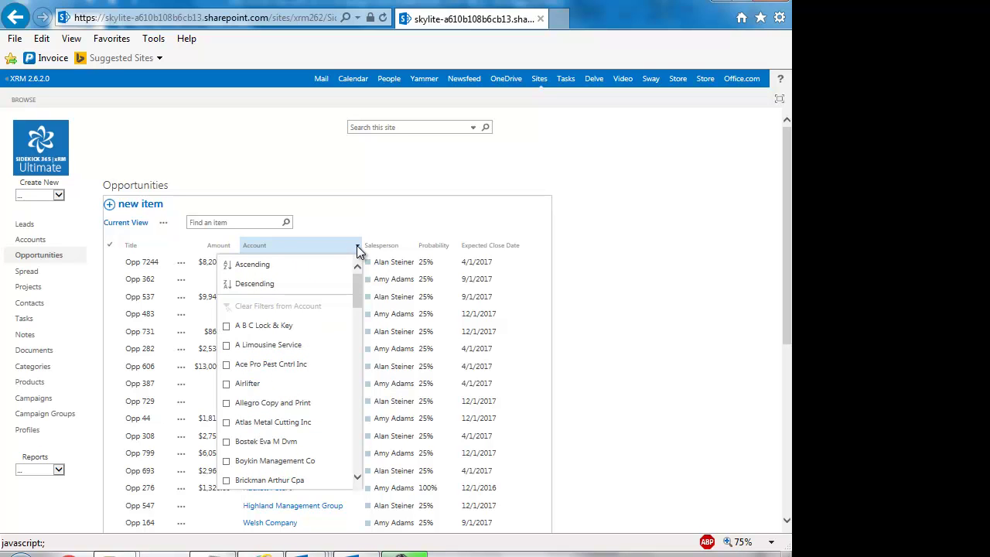
{"action": "left_click", "coordinate": [267, 331]}
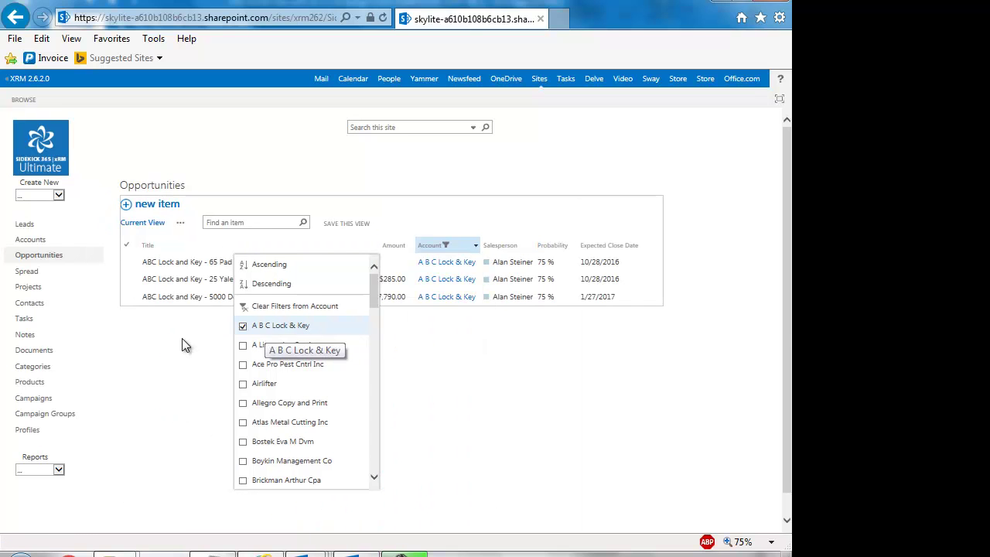
{"action": "left_click", "coordinate": [182, 340]}
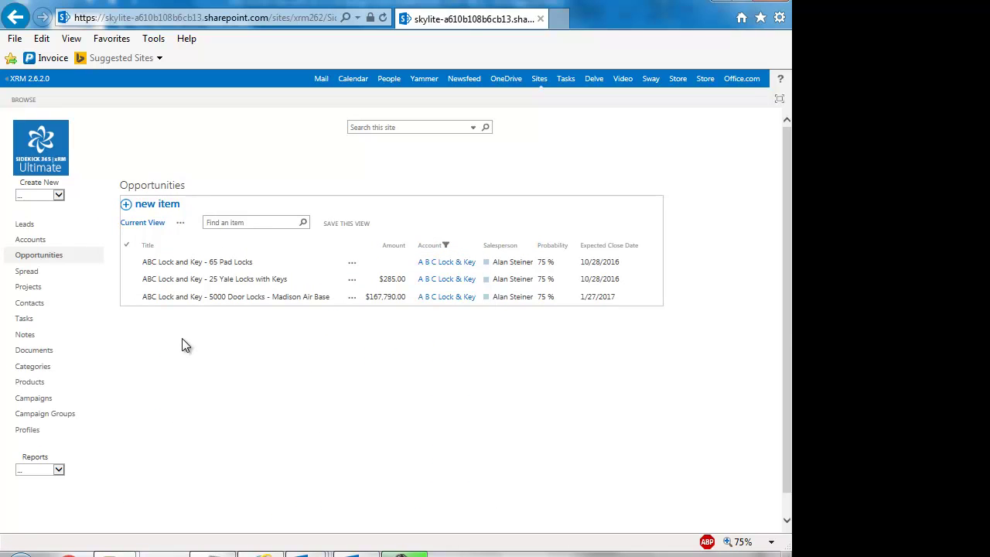
Step: Open the 5000 Door Locks opportunity and review its three items (167,790.00) and four-month spread
{"action": "left_click", "coordinate": [203, 299]}
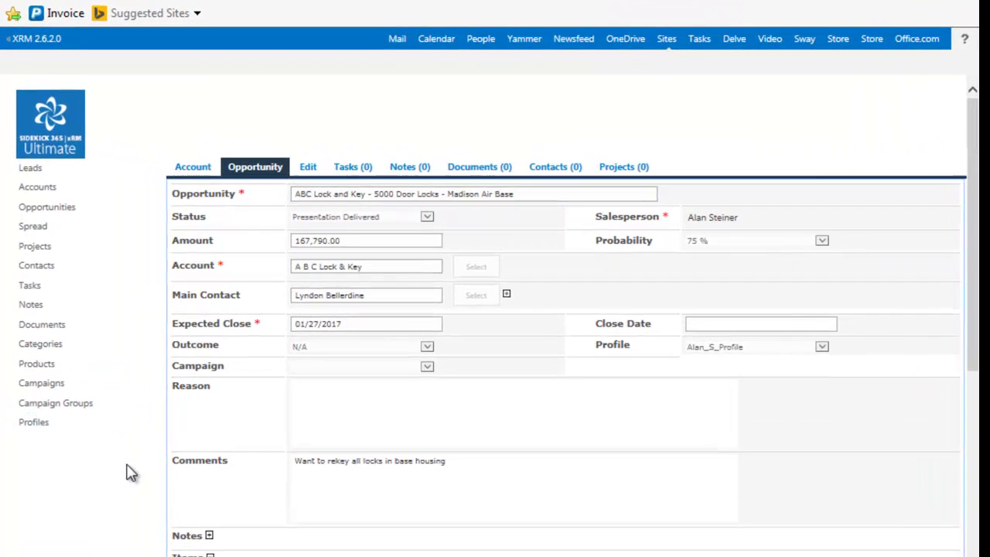
{"action": "scroll", "coordinate": [105, 441], "scroll_direction": "down", "scroll_amount": 3}
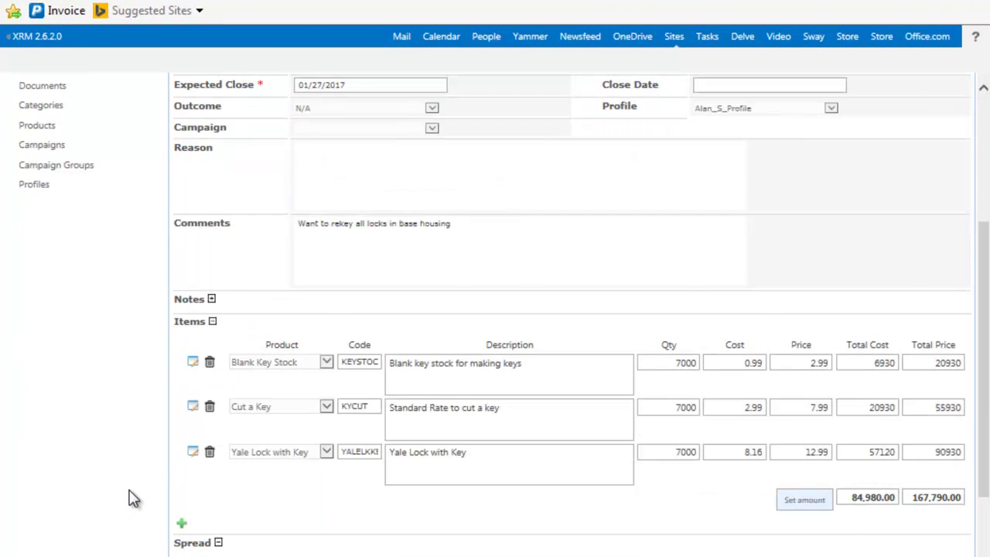
{"action": "scroll", "coordinate": [131, 498], "scroll_direction": "down", "scroll_amount": 1}
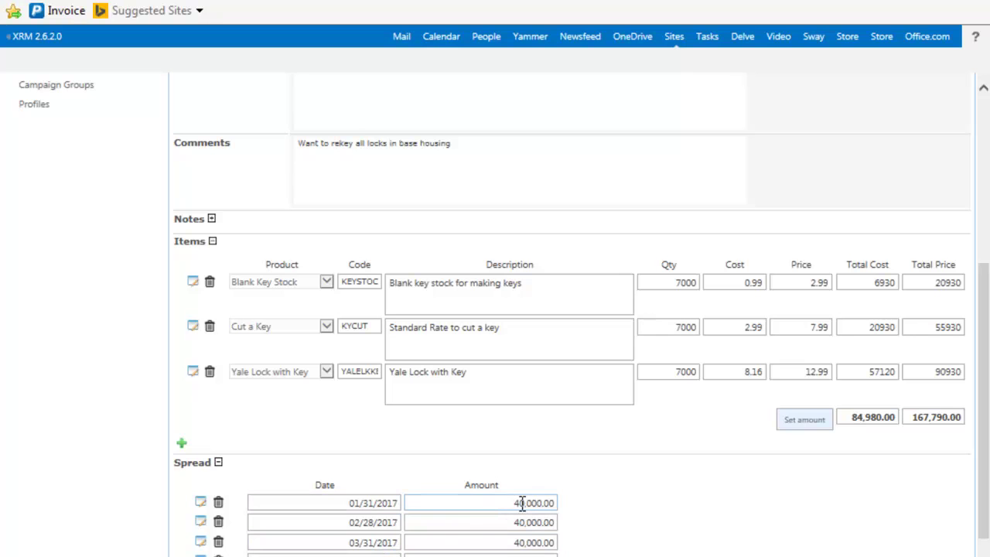
{"action": "scroll", "coordinate": [447, 528], "scroll_direction": "up", "scroll_amount": 4}
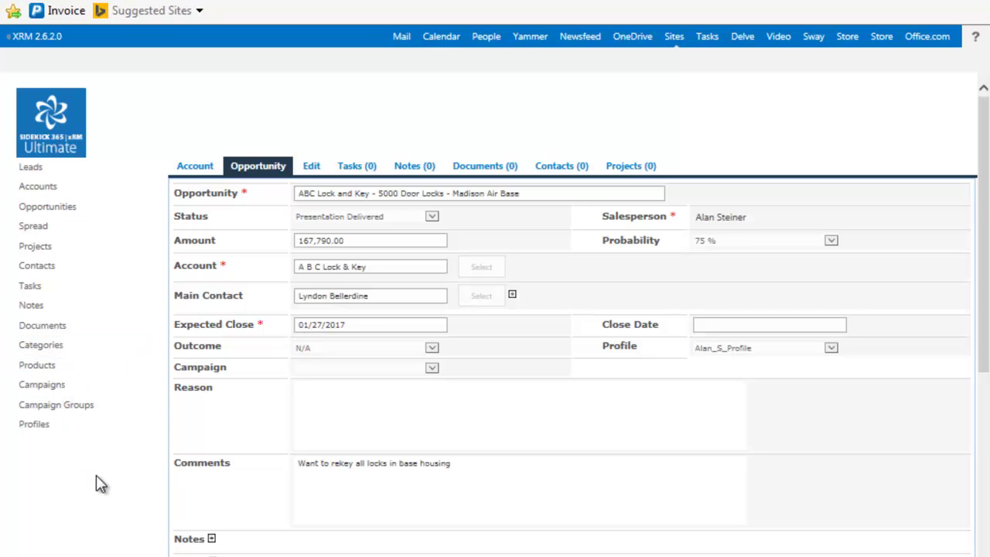
{"action": "scroll", "coordinate": [101, 478], "scroll_direction": "down", "scroll_amount": 2}
{"action": "scroll", "coordinate": [96, 477], "scroll_direction": "down", "scroll_amount": 1}
{"action": "scroll", "coordinate": [96, 477], "scroll_direction": "down", "scroll_amount": 1}
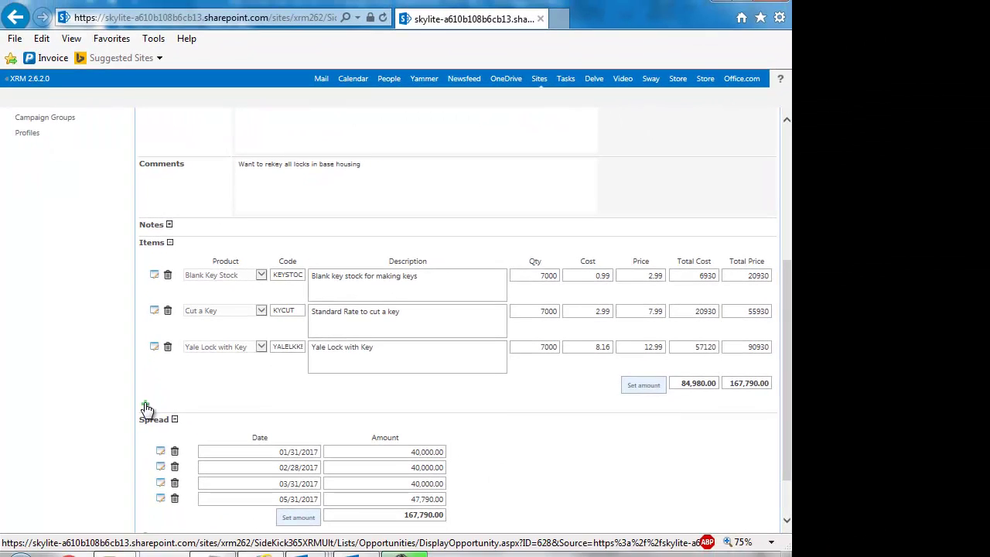
Step: Add a Project Management item row with quantity 40, priced 85 for a 3,400.00 total
{"action": "left_click", "coordinate": [181, 442]}
{"action": "left_click", "coordinate": [262, 383]}
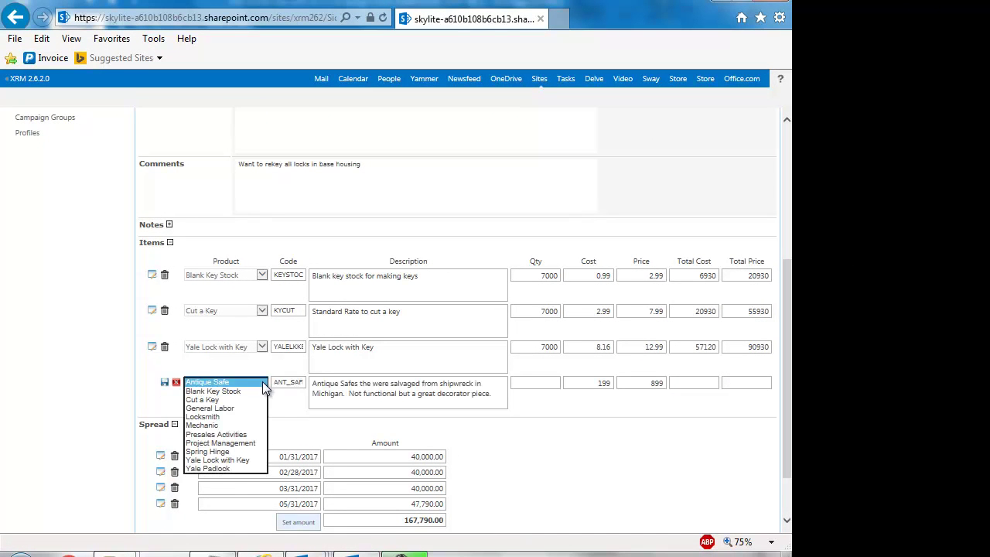
{"action": "left_click", "coordinate": [222, 442]}
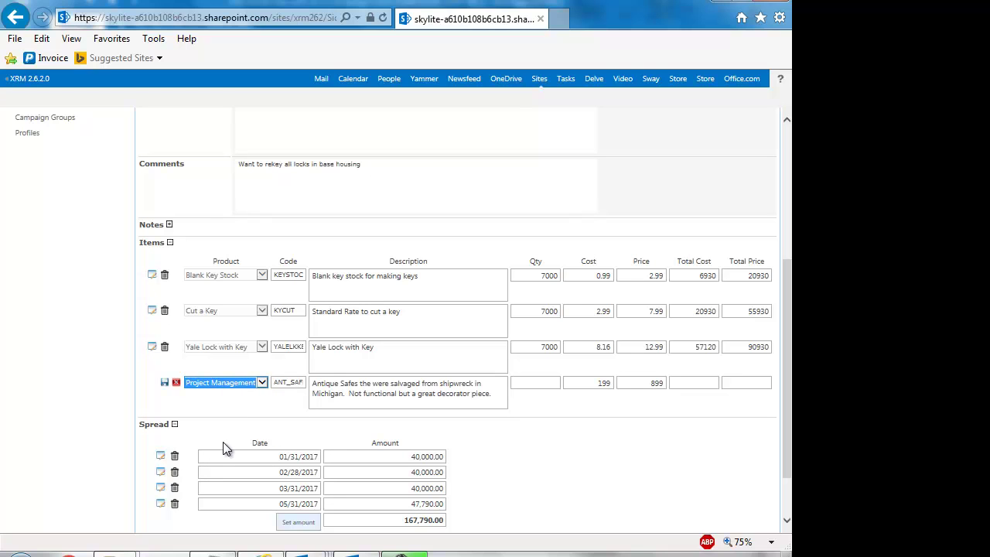
{"action": "left_click", "coordinate": [524, 382]}
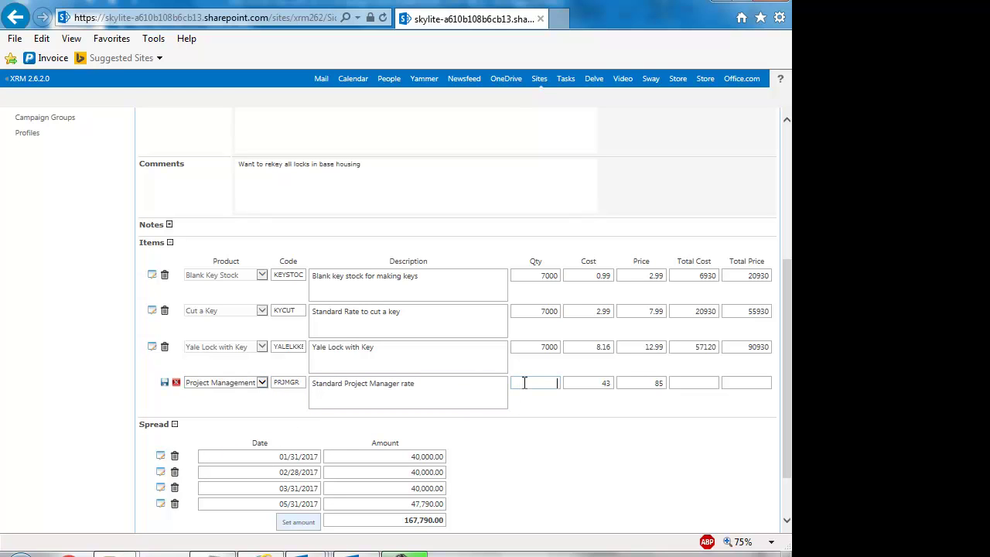
{"action": "type", "text": "40"}
{"action": "key", "text": "Tab"}
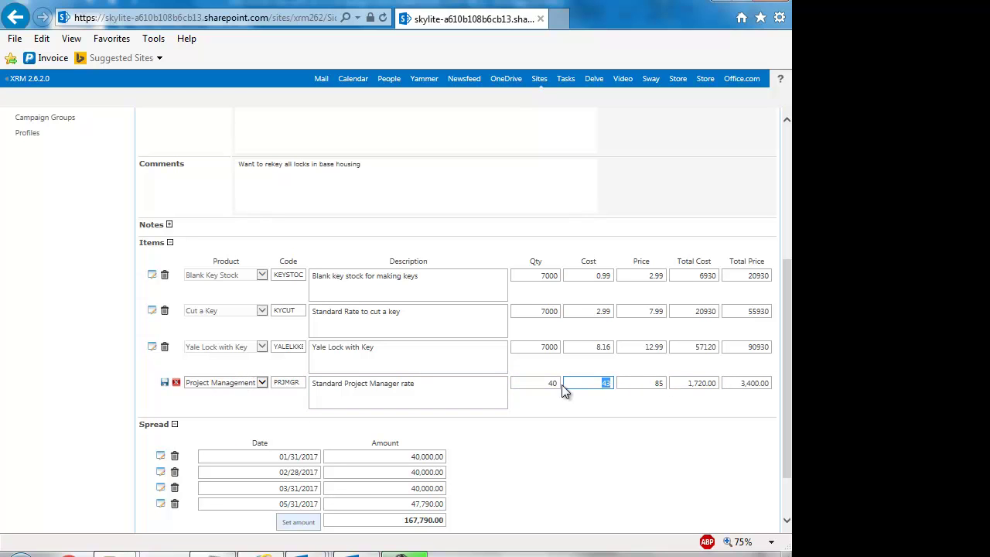
{"action": "scroll", "coordinate": [4, 348], "scroll_direction": "up", "scroll_amount": 3}
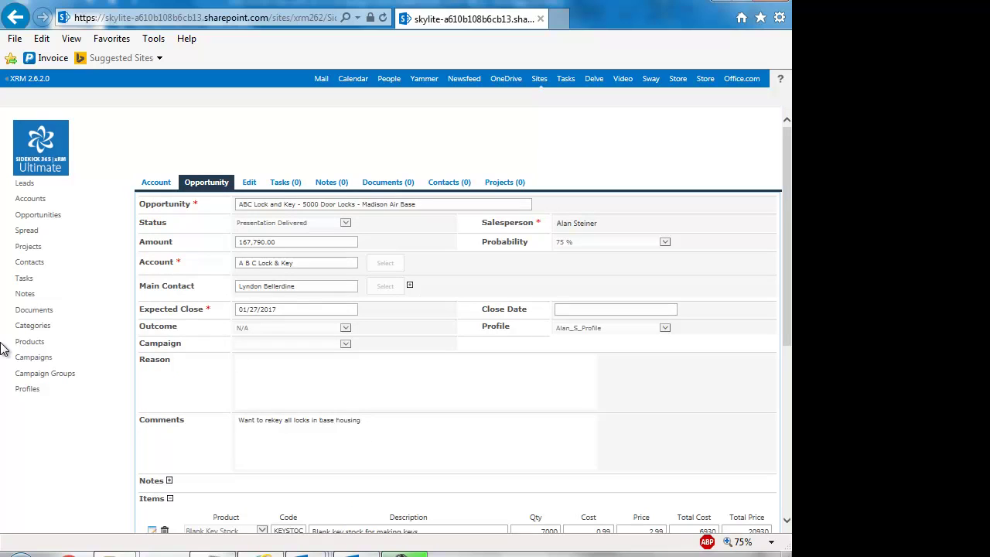
Step: Open the Marina High School Re-key Project from Projects and review its four items totalling 8,795.00
{"action": "left_click", "coordinate": [28, 246]}
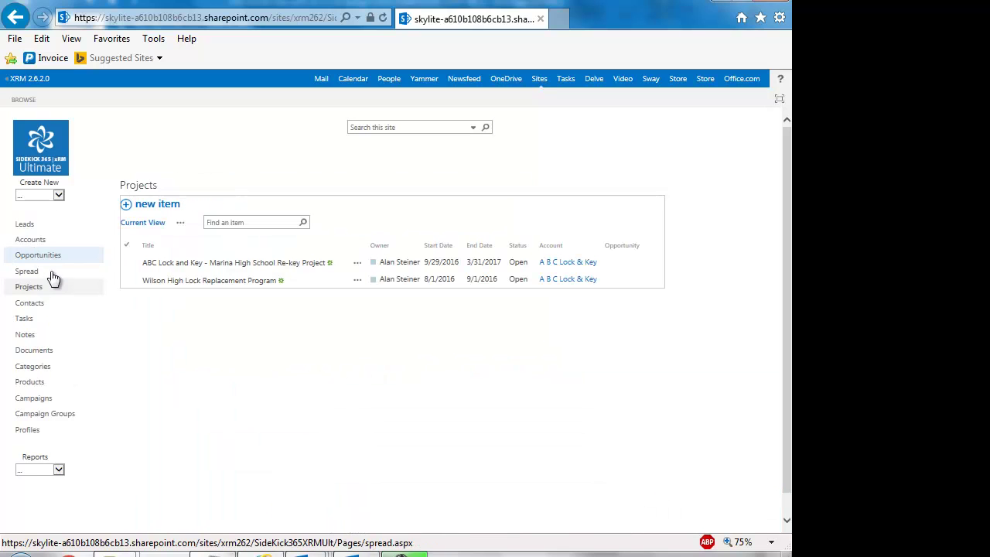
{"action": "left_click", "coordinate": [176, 263]}
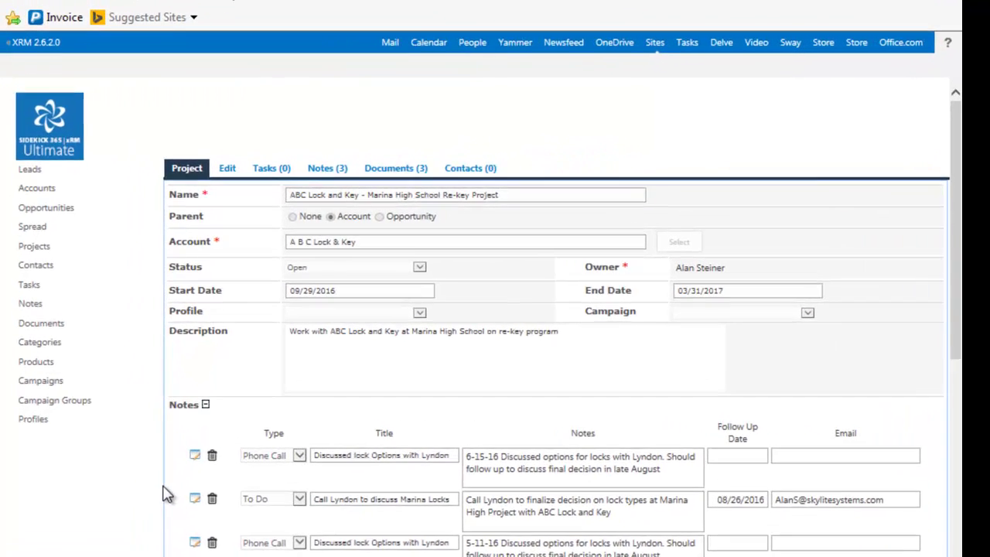
{"action": "scroll", "coordinate": [135, 447], "scroll_direction": "down", "scroll_amount": 3}
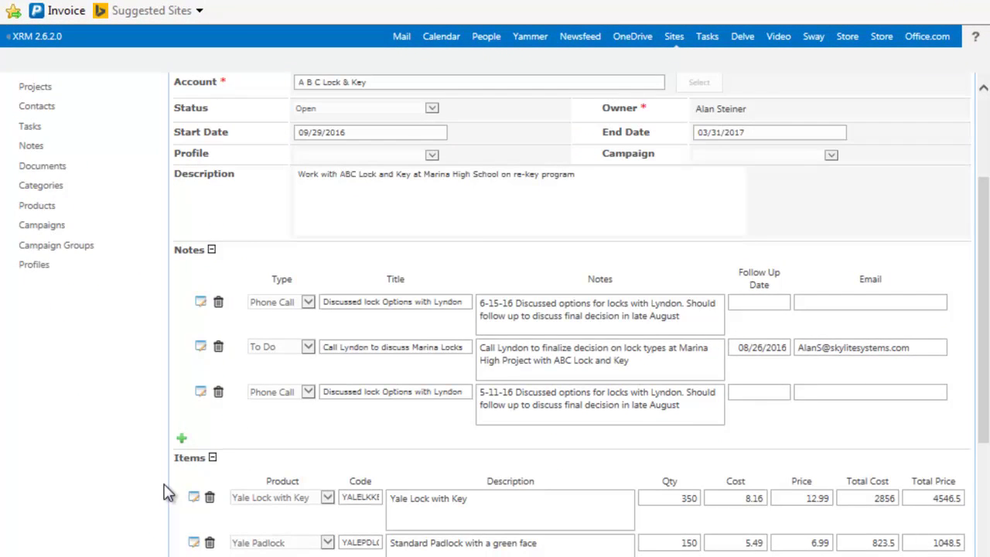
{"action": "scroll", "coordinate": [165, 495], "scroll_direction": "down", "scroll_amount": 4}
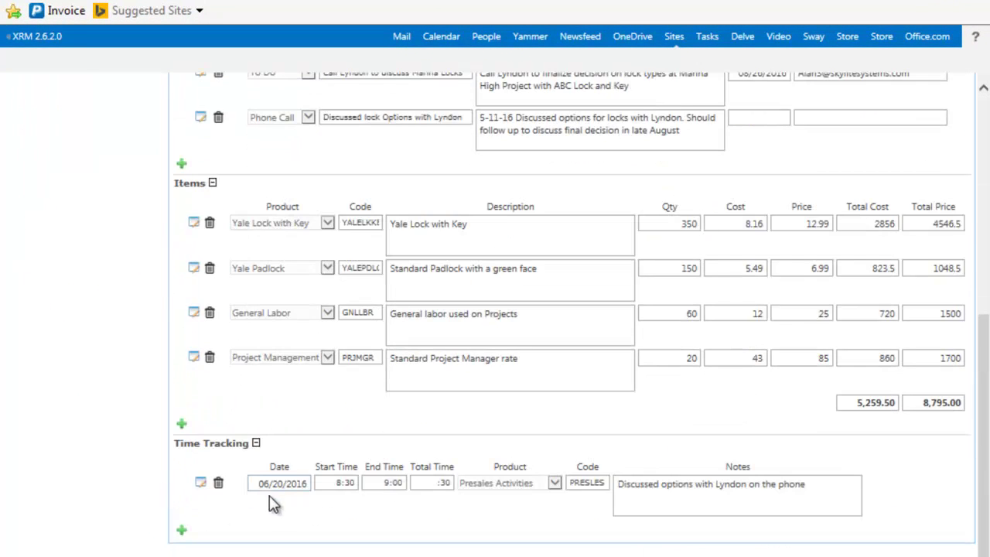
{"action": "scroll", "coordinate": [261, 480], "scroll_direction": "up", "scroll_amount": 6}
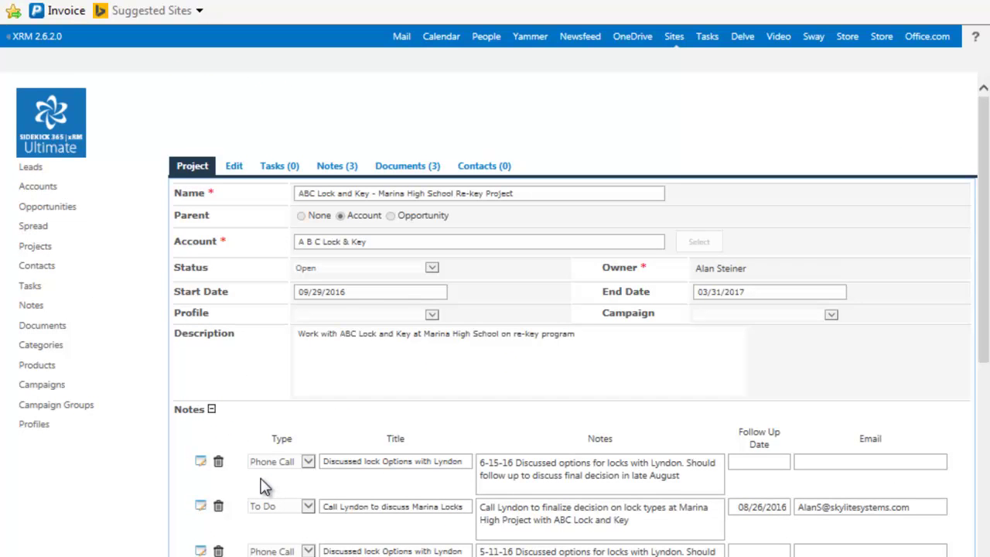
Step: Show the project's three documents and create a new Home Inspection file
{"action": "left_click", "coordinate": [415, 167]}
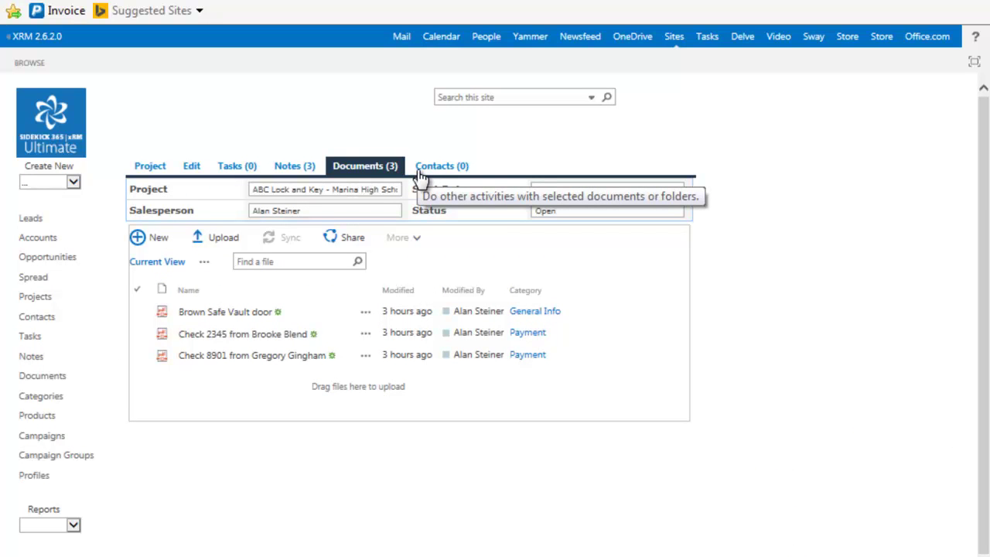
{"action": "left_click", "coordinate": [159, 238]}
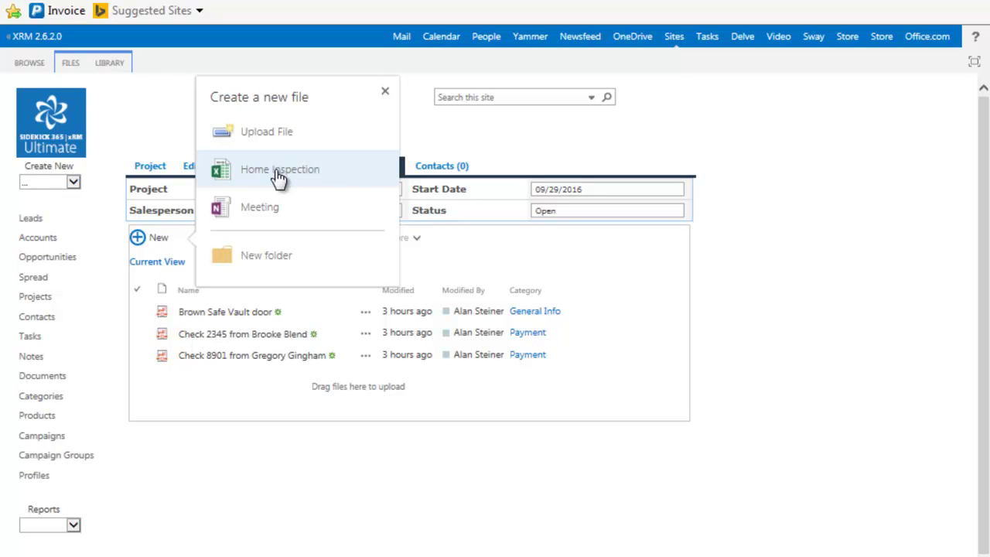
{"action": "left_click", "coordinate": [278, 173]}
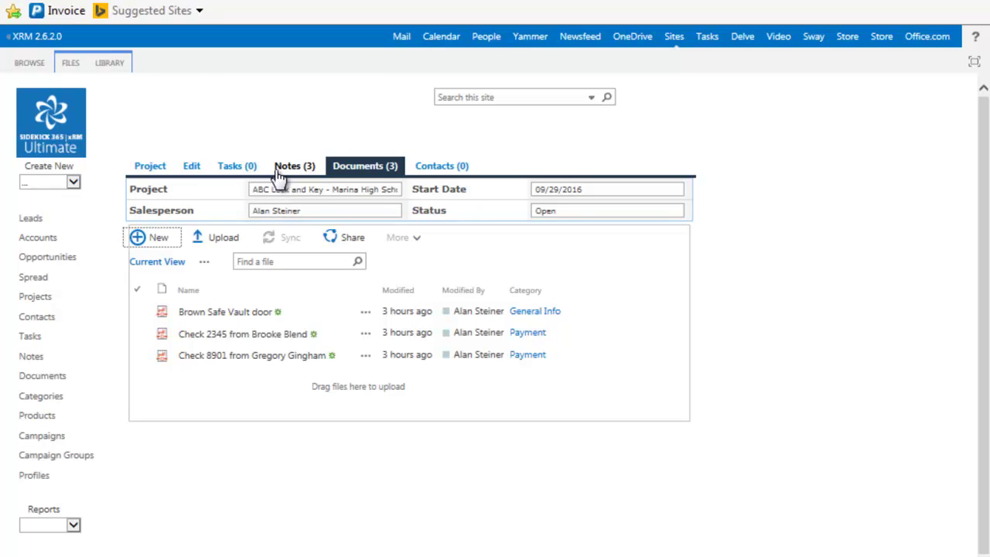
{"action": "left_click", "coordinate": [286, 167]}
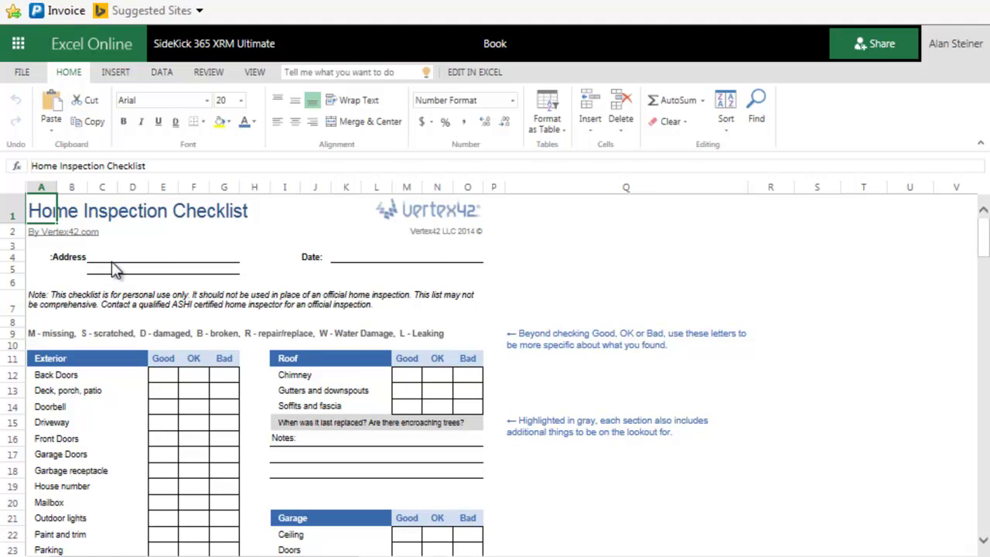
Step: Mark Back Doors and Doorbell Good, Deck OK, and enter the property address
{"action": "left_click", "coordinate": [164, 382]}
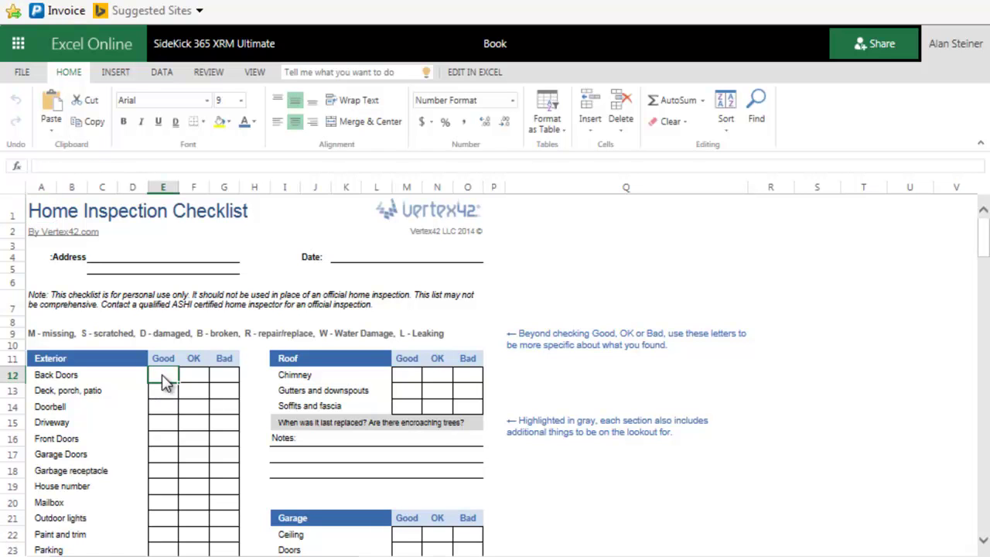
{"action": "type", "text": "x"}
{"action": "left_click", "coordinate": [192, 396]}
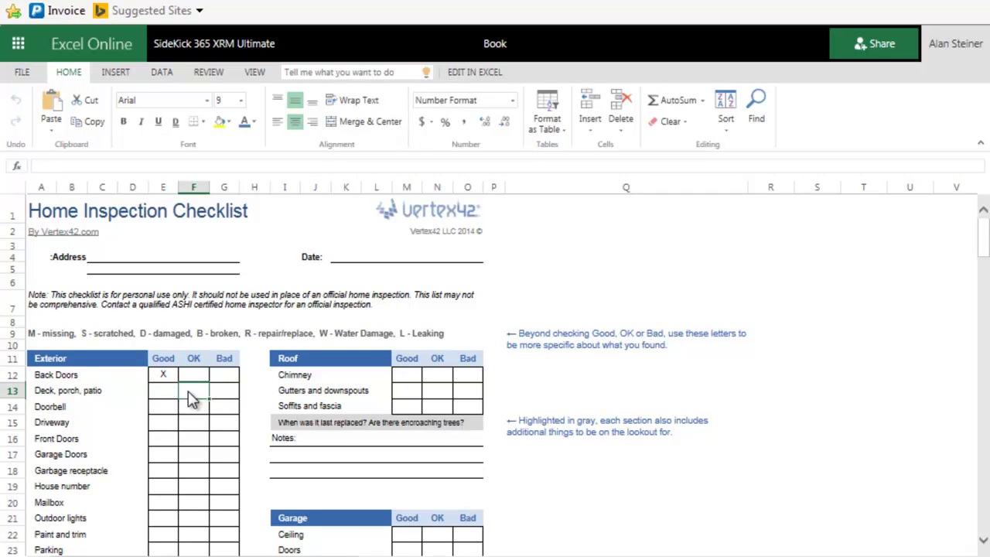
{"action": "type", "text": "x"}
{"action": "left_click", "coordinate": [168, 411]}
{"action": "type", "text": "X"}
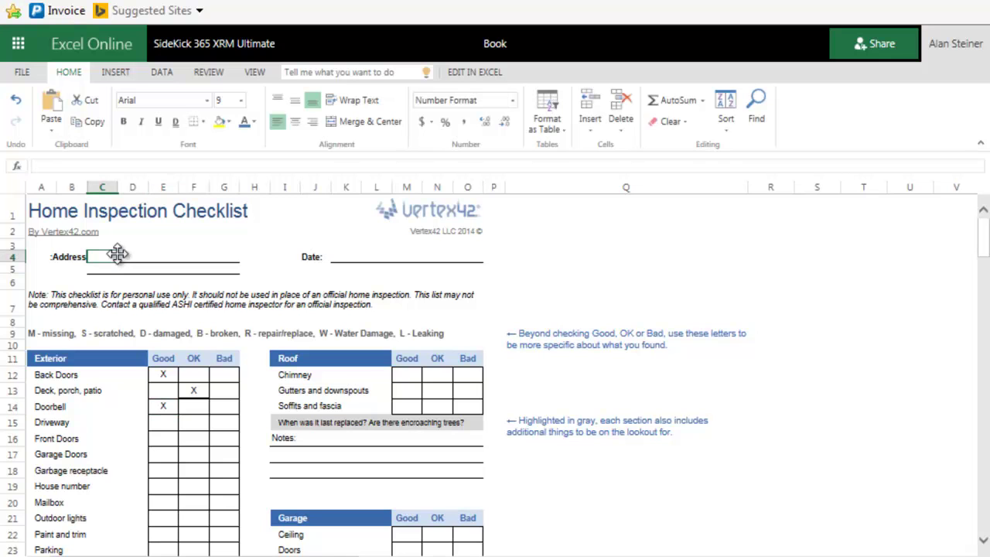
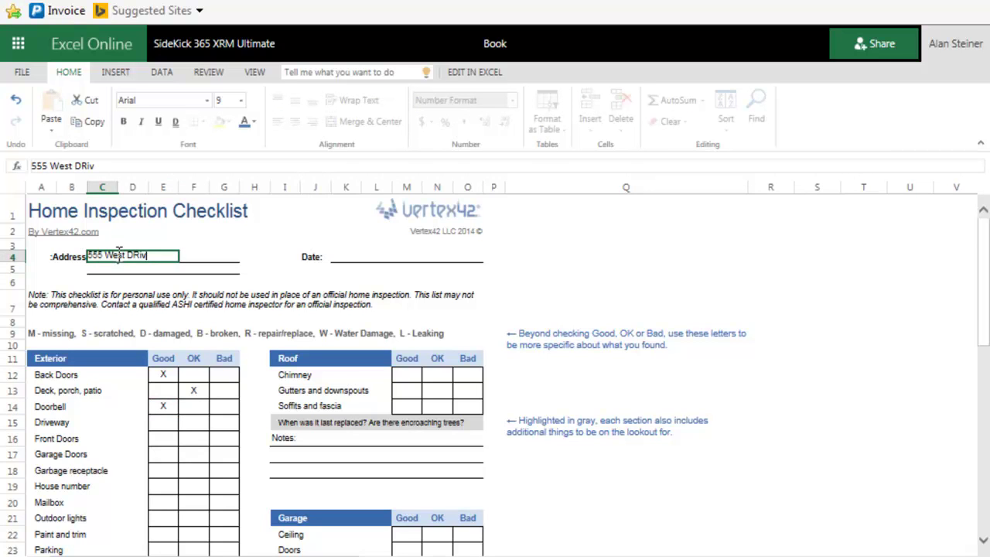
Step: Rename the workbook to 'Home Inspection 1' and select cell K4 beside Date
{"action": "left_click", "coordinate": [491, 43]}
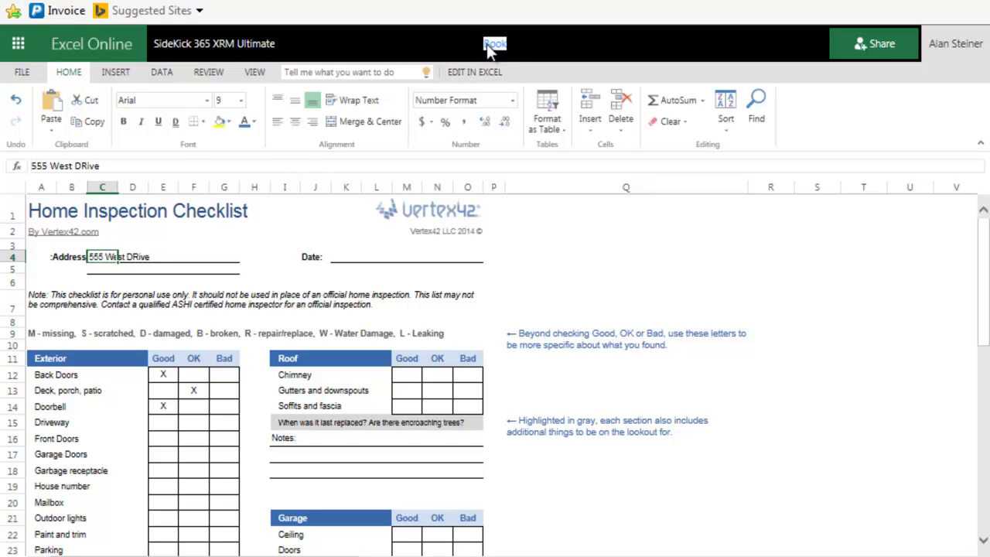
{"action": "left_click_drag", "start_coordinate": [484, 44], "coordinate": [508, 44]}
{"action": "type", "text": "Home Inspection 1"}
{"action": "key", "text": "Return"}
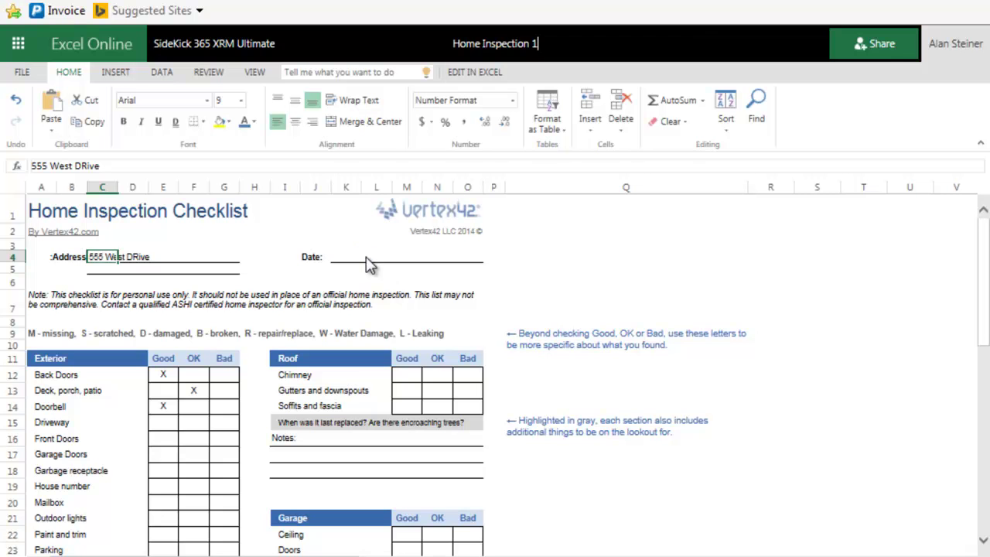
{"action": "left_click", "coordinate": [369, 256]}
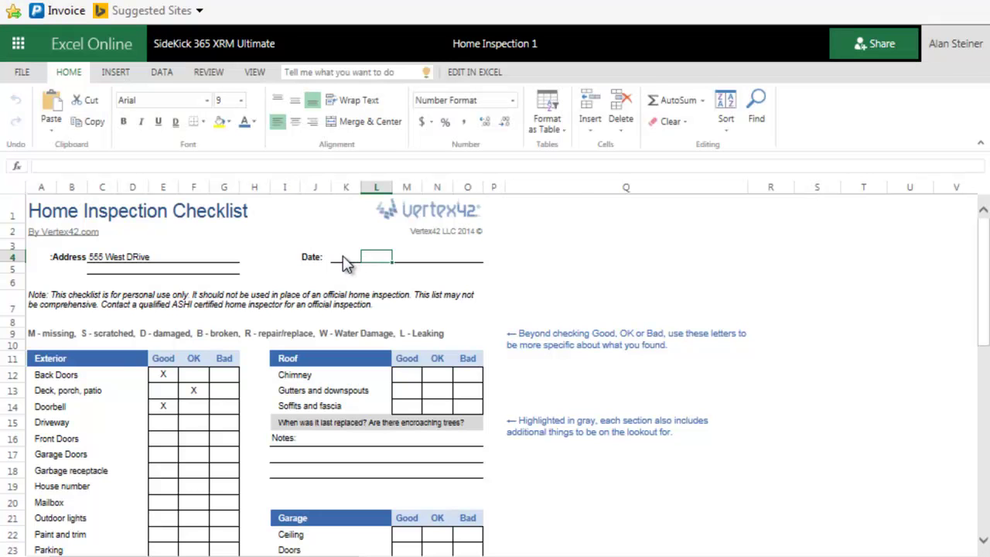
{"action": "left_click", "coordinate": [348, 260]}
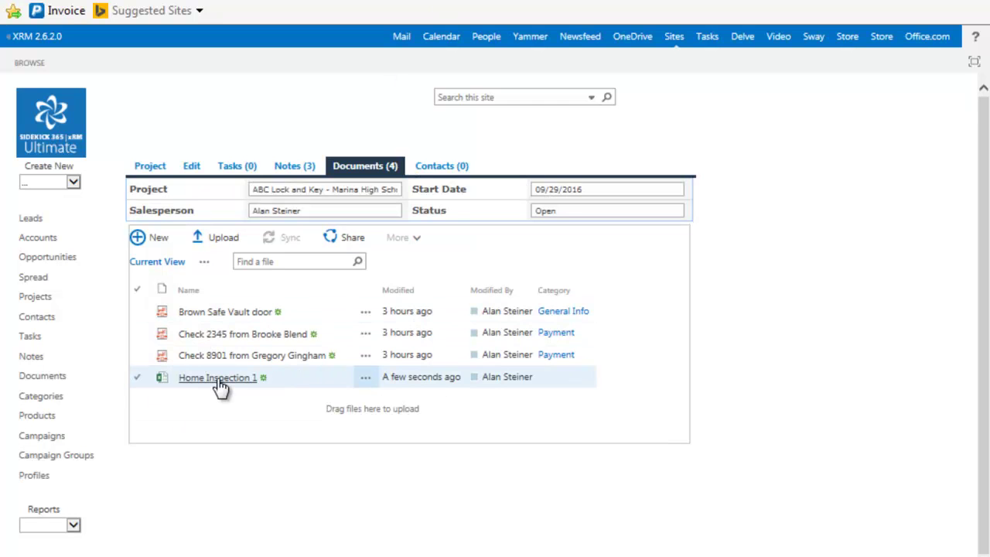
Step: Return to the Marina High School project's Documents, now listing four files including Home Inspection 1
{"action": "left_click", "coordinate": [205, 337]}
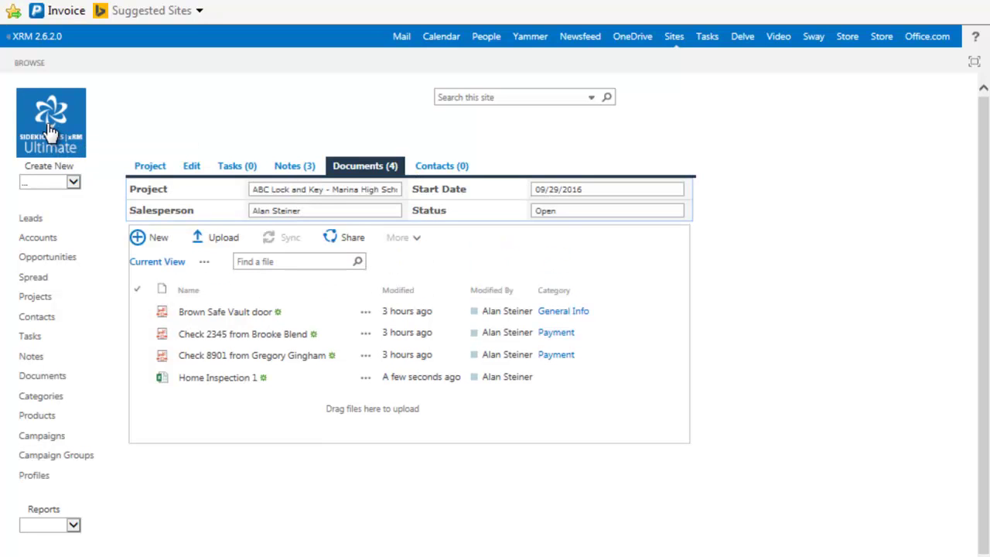
Step: Go to the SideKick 365 home page and search the site for 'negotiable'
{"action": "left_click", "coordinate": [48, 130]}
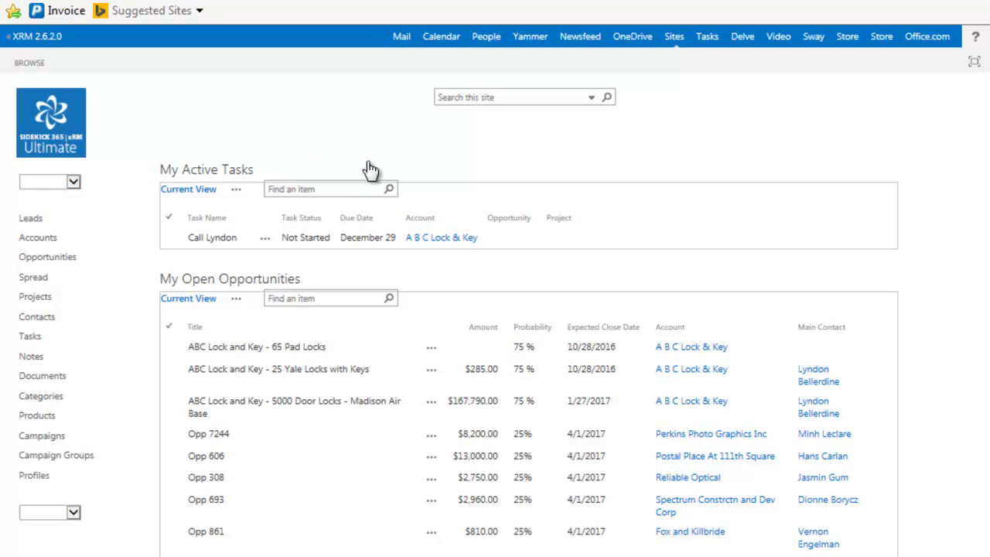
{"action": "left_click", "coordinate": [464, 97]}
{"action": "type", "text": "negot"}
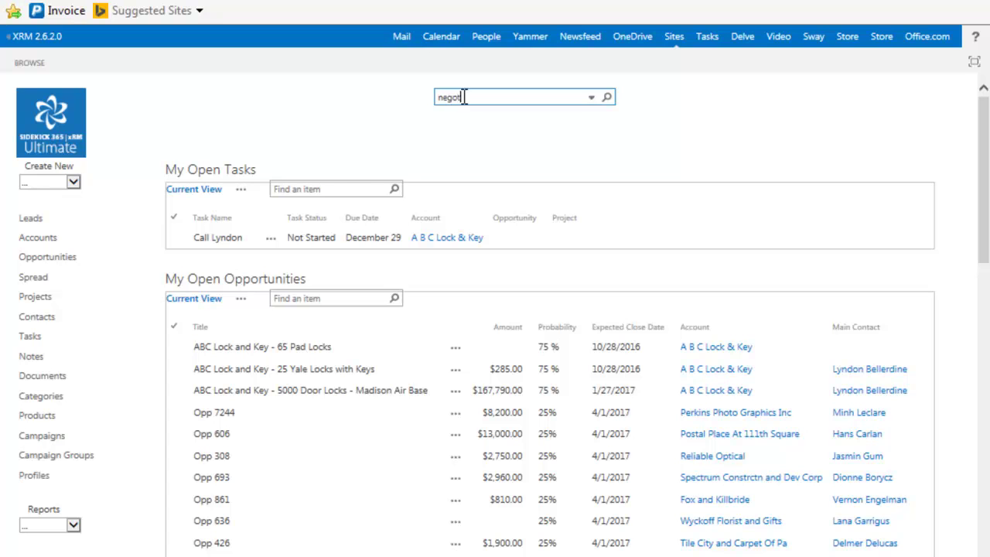
{"action": "type", "text": "iable"}
{"action": "left_click", "coordinate": [607, 99]}
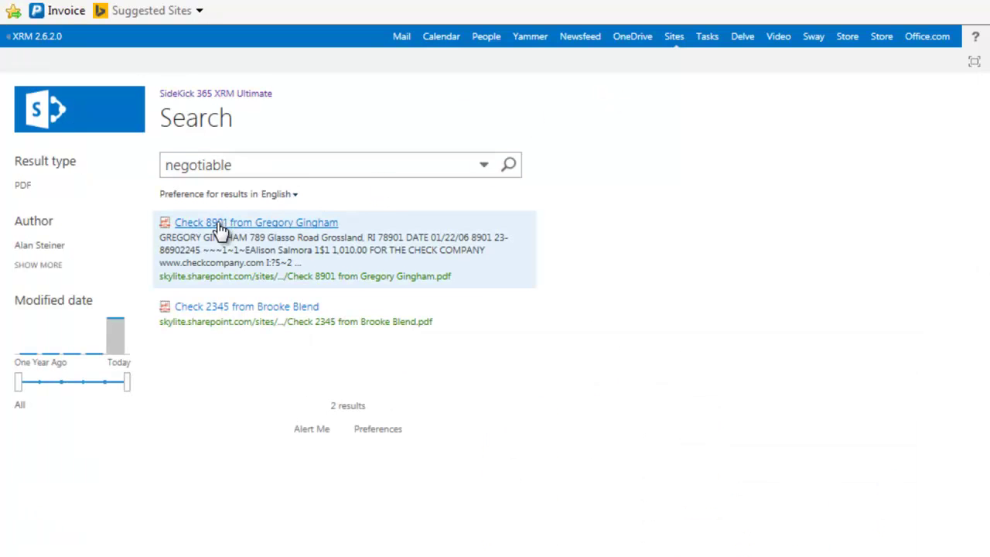
{"action": "mouse_move", "coordinate": [225, 322]}
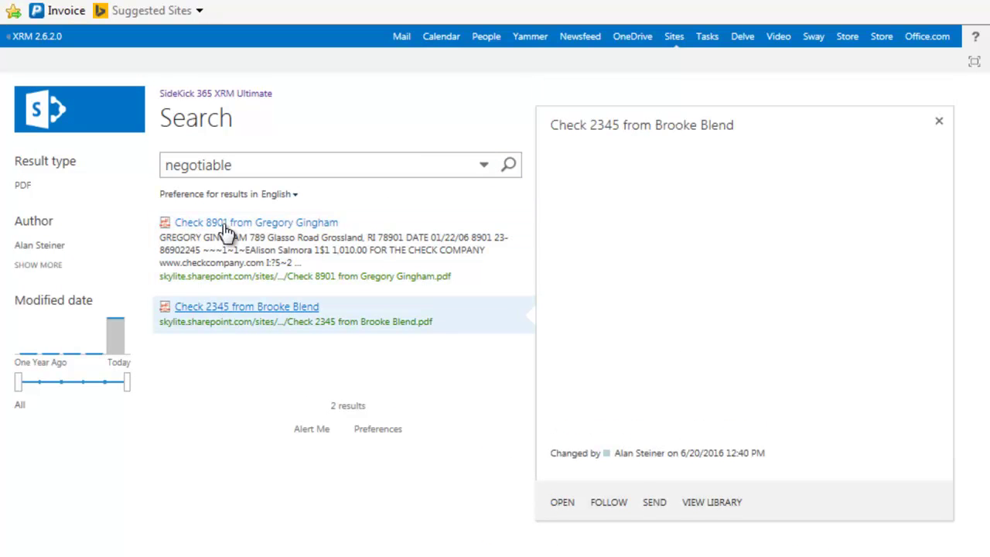
{"action": "mouse_move", "coordinate": [226, 231]}
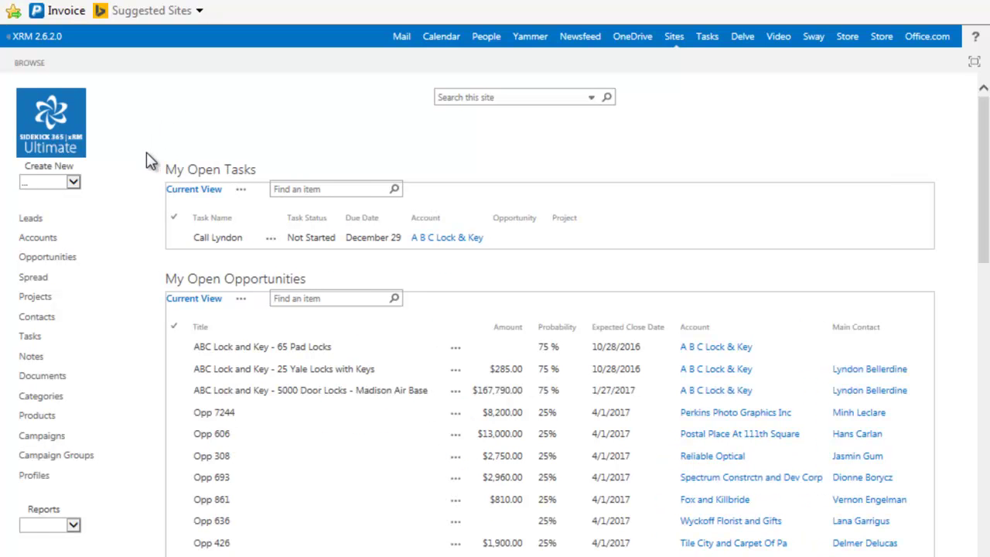
{"action": "left_click", "coordinate": [38, 323]}
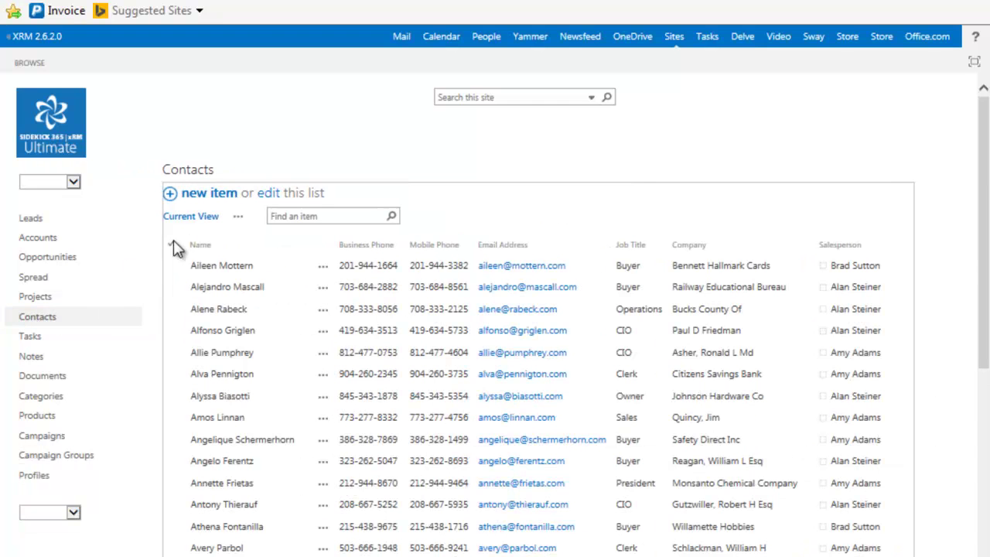
{"action": "left_click", "coordinate": [239, 218]}
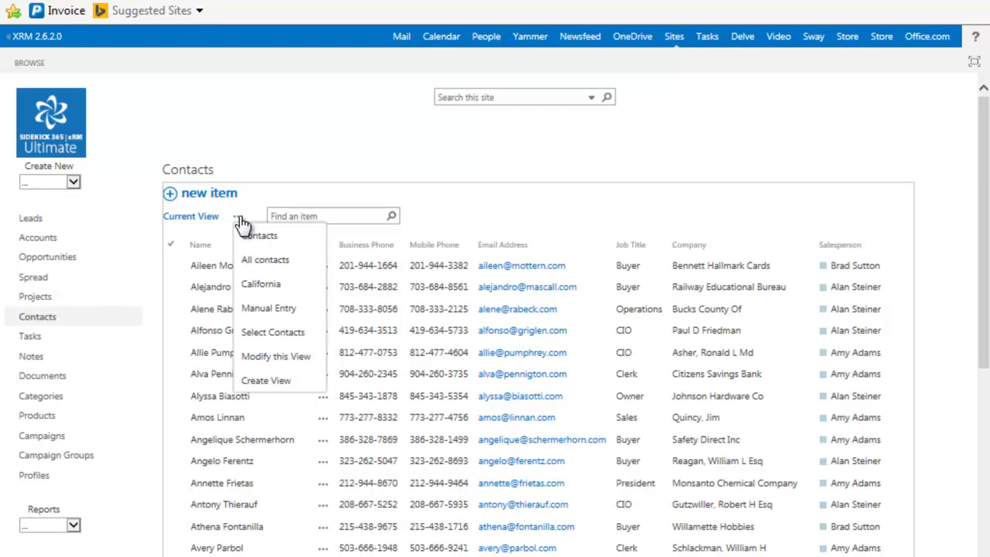
{"action": "left_click", "coordinate": [262, 286]}
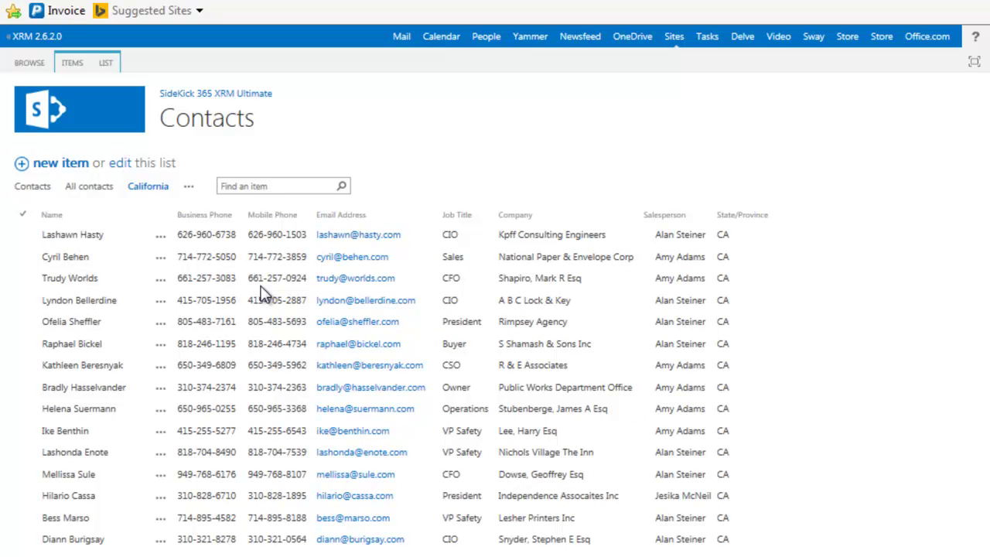
{"action": "left_click", "coordinate": [557, 242]}
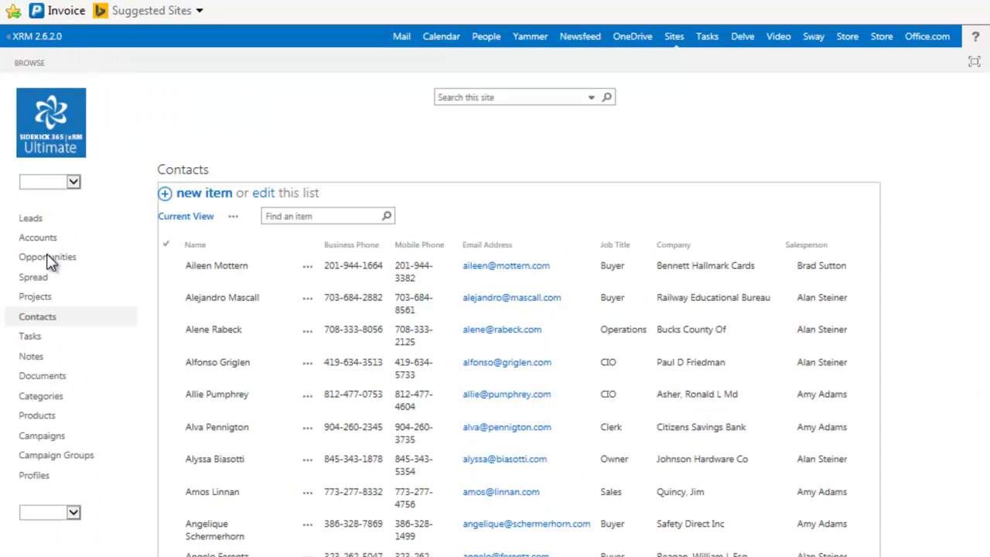
Step: Open the California campaign group from Campaign Groups and switch it to edit mode
{"action": "left_click", "coordinate": [56, 458]}
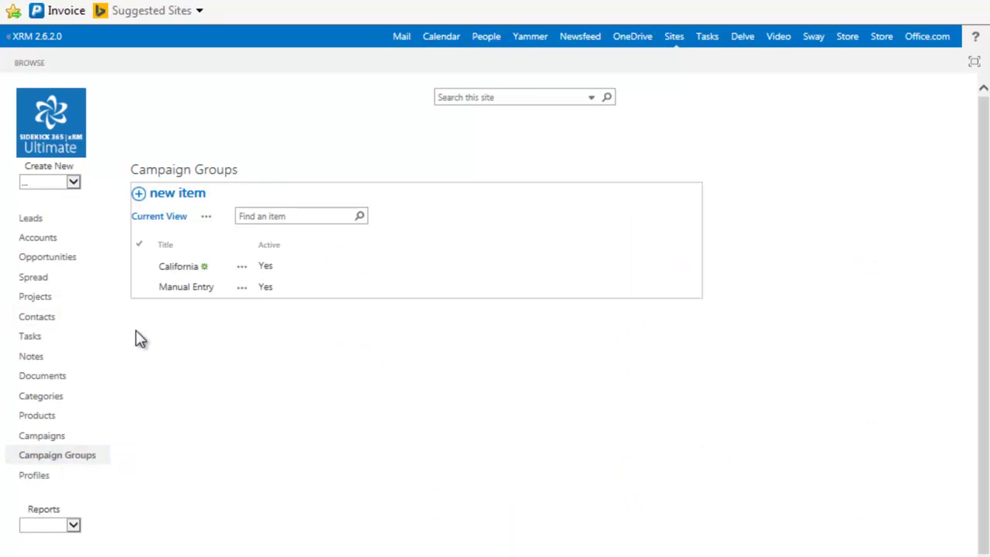
{"action": "left_click", "coordinate": [179, 269]}
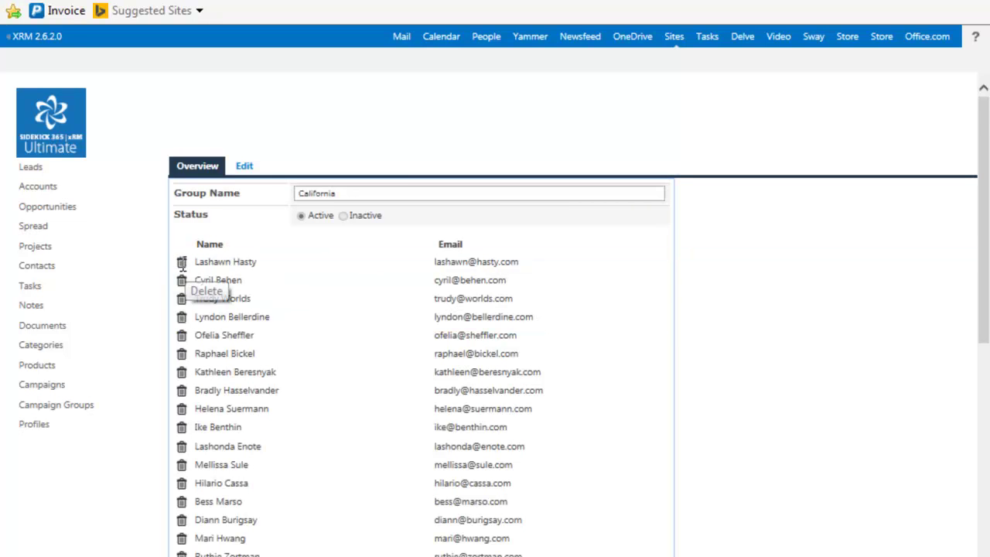
{"action": "scroll", "coordinate": [297, 402], "scroll_direction": "down", "scroll_amount": 7}
{"action": "scroll", "coordinate": [296, 403], "scroll_direction": "up", "scroll_amount": 7}
{"action": "left_click", "coordinate": [244, 167]}
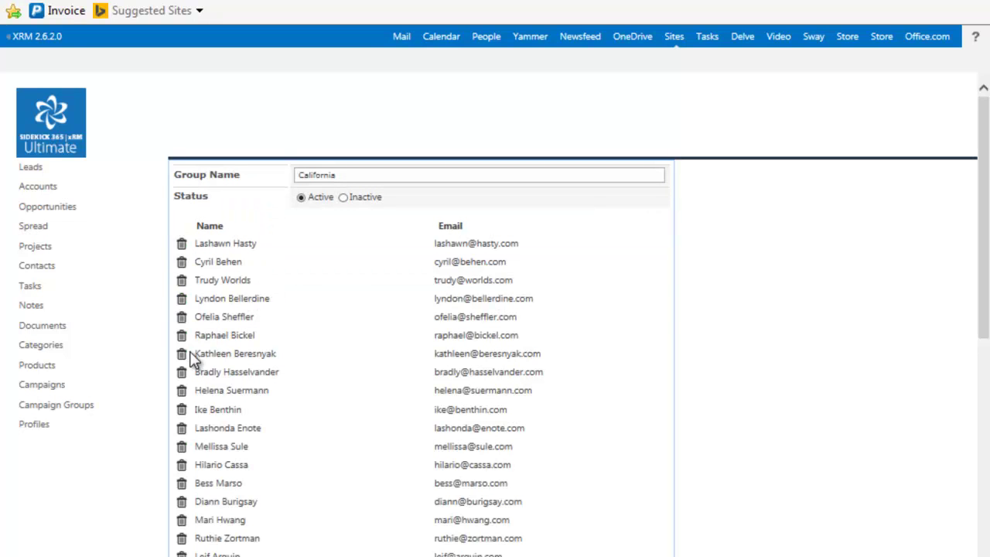
Step: Remove one member, add a new member with their name and e-mail, and save the group
{"action": "left_click", "coordinate": [181, 353]}
{"action": "scroll", "coordinate": [184, 379], "scroll_direction": "down", "scroll_amount": 10}
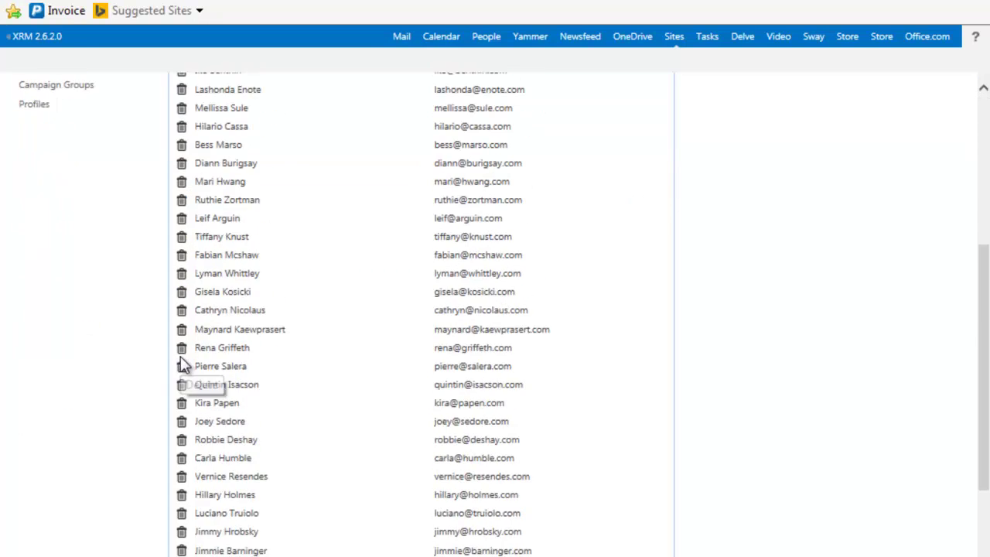
{"action": "left_click", "coordinate": [179, 507]}
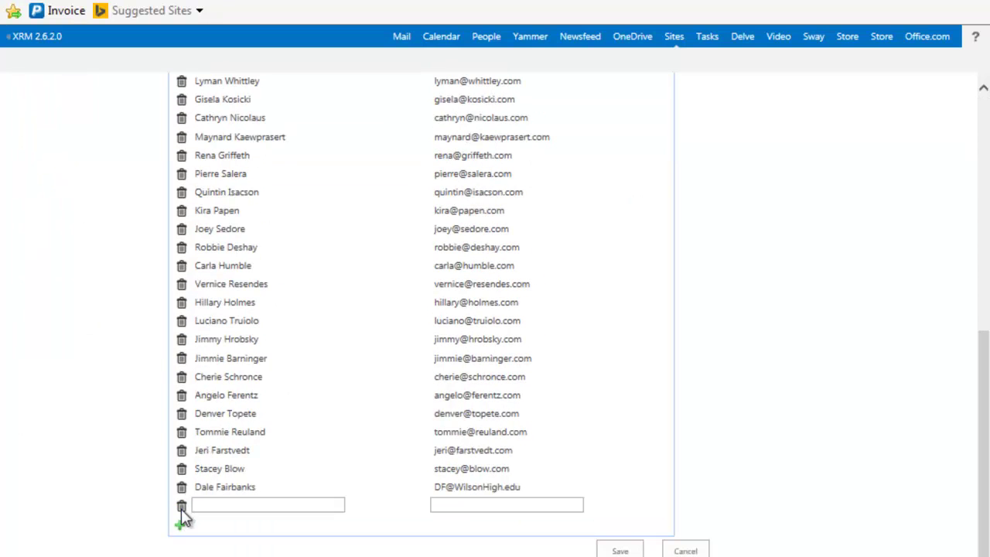
{"action": "type", "text": "dave"}
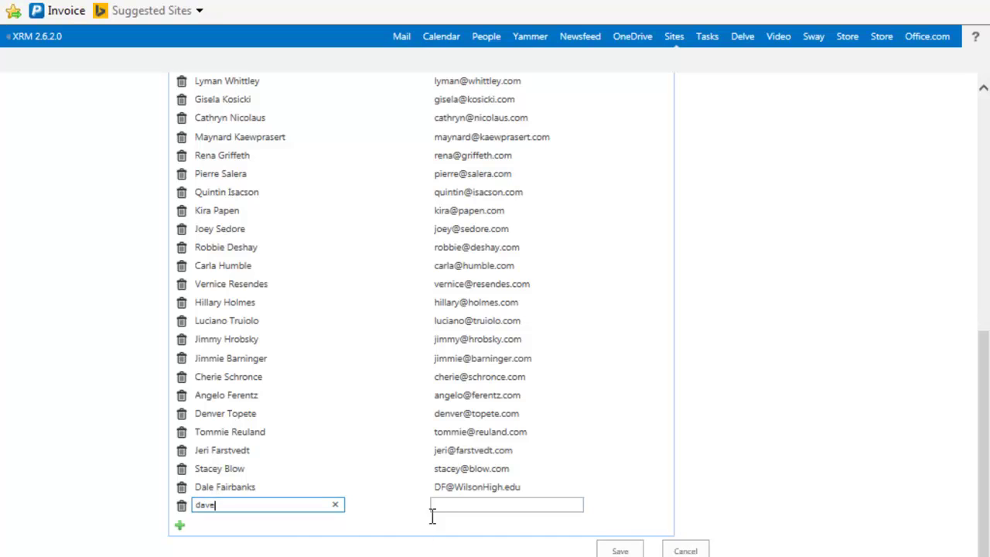
{"action": "left_click", "coordinate": [442, 506]}
{"action": "key", "text": "Tab"}
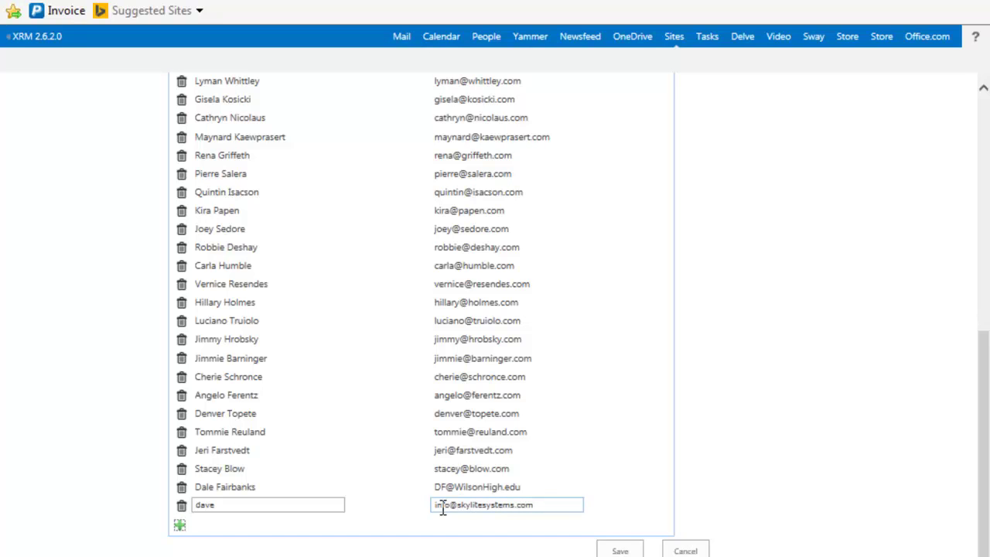
{"action": "left_click", "coordinate": [620, 551]}
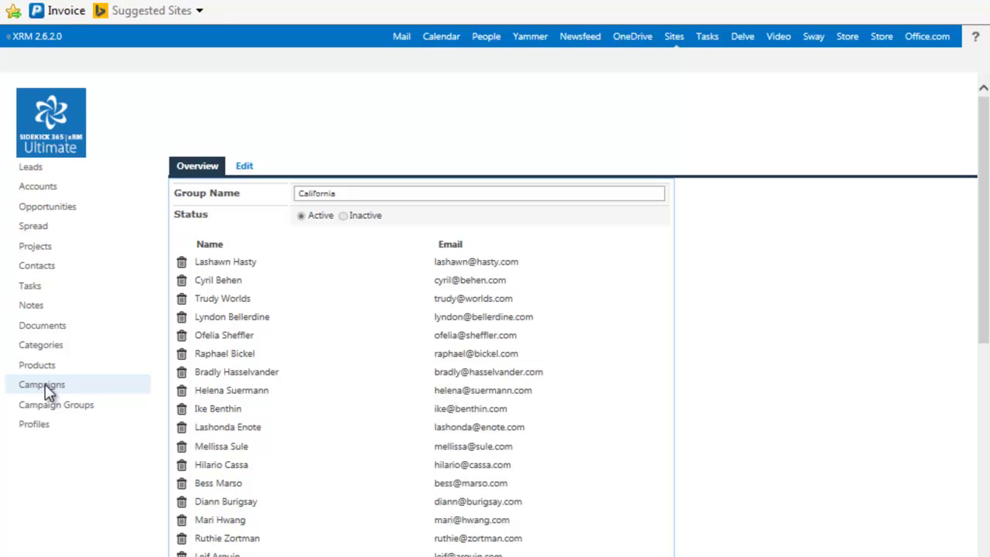
Step: Open the SkyLite Makes the Best SharePoint Apps campaign in edit mode and review its email template
{"action": "left_click", "coordinate": [45, 384]}
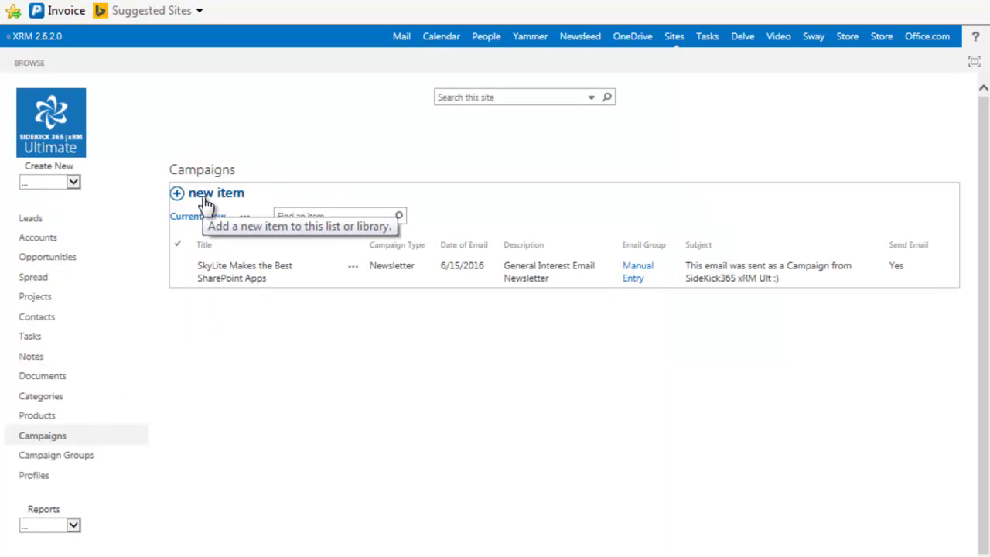
{"action": "left_click", "coordinate": [218, 271]}
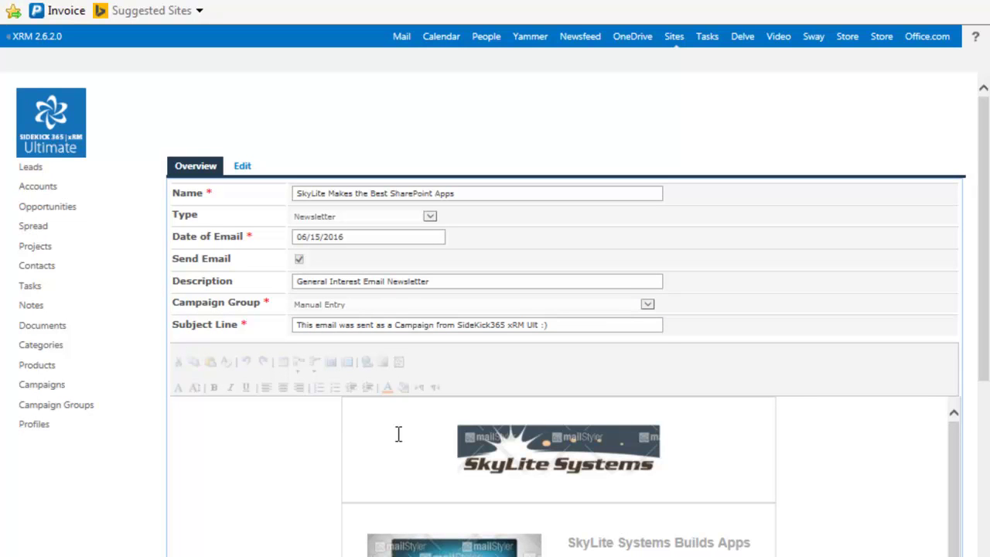
{"action": "left_click", "coordinate": [242, 169]}
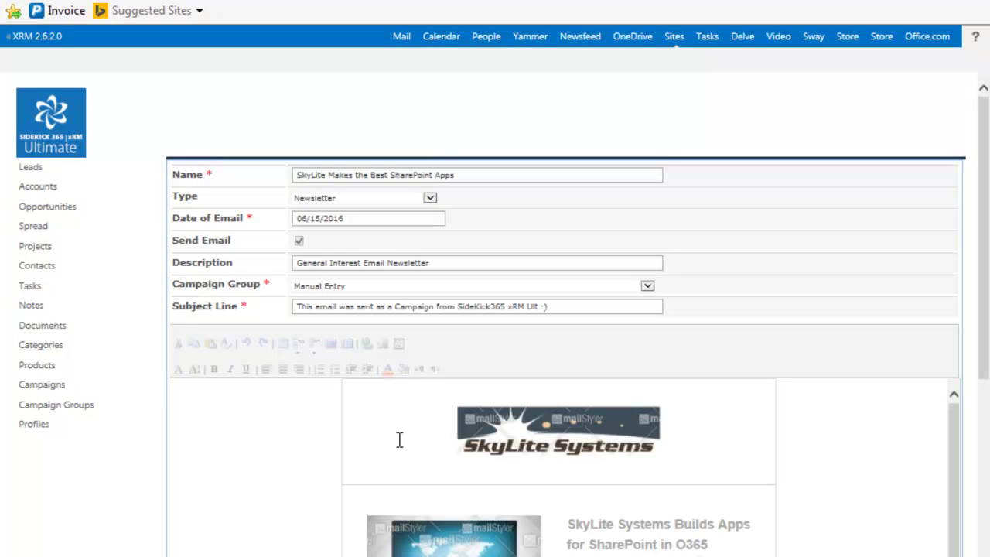
{"action": "scroll", "coordinate": [319, 448], "scroll_direction": "down", "scroll_amount": 3}
{"action": "scroll", "coordinate": [319, 449], "scroll_direction": "up", "scroll_amount": 3}
Step: Read the received SkyLite Systems newsletter email in Outlook, then return to the browser's campaign form
{"action": "mouse_move", "coordinate": [492, 556]}
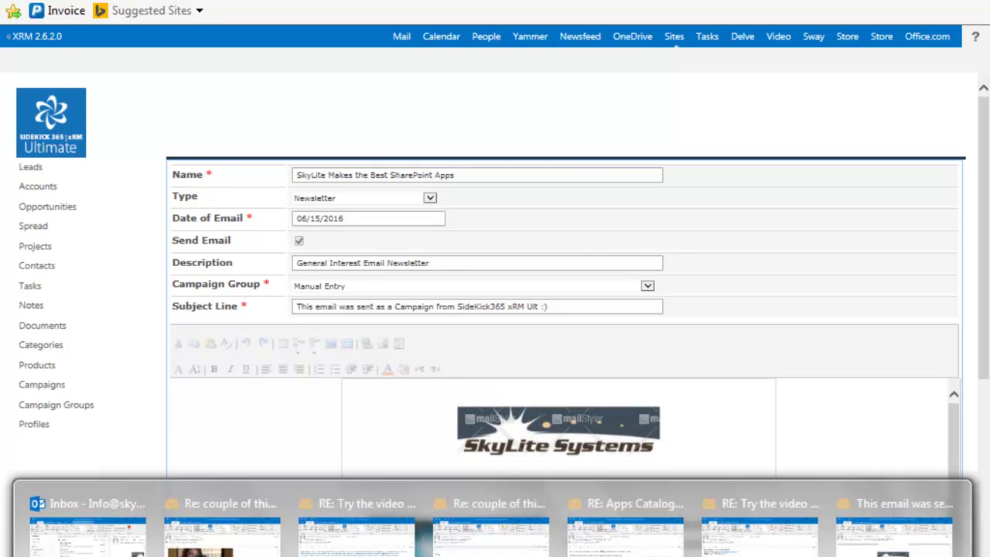
{"action": "left_click", "coordinate": [890, 541]}
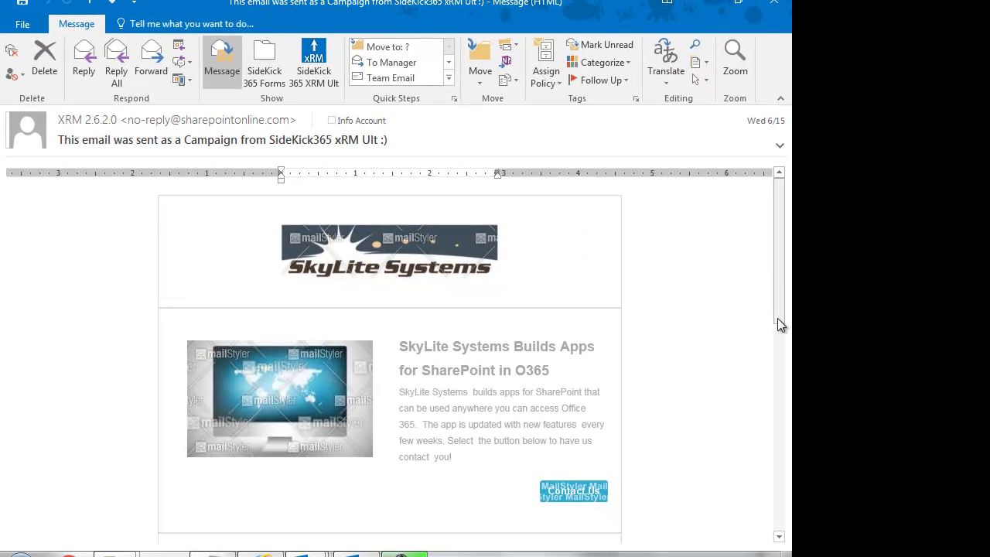
{"action": "mouse_move", "coordinate": [780, 325]}
{"action": "left_mouse_down"}
{"action": "mouse_move", "coordinate": [779, 499]}
{"action": "mouse_move", "coordinate": [779, 321]}
{"action": "left_mouse_up"}
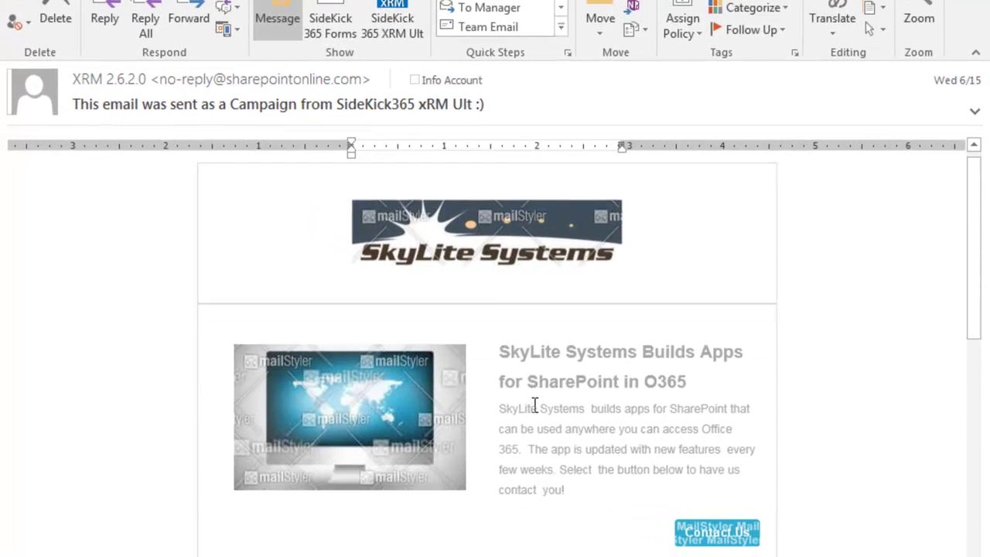
{"action": "scroll", "coordinate": [452, 385], "scroll_direction": "down", "scroll_amount": 3}
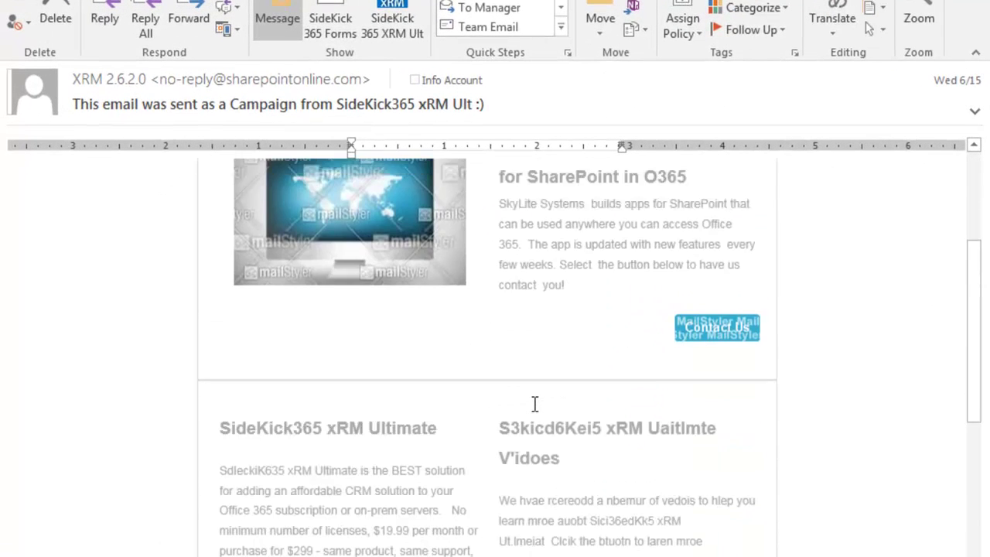
{"action": "scroll", "coordinate": [464, 348], "scroll_direction": "up", "scroll_amount": 4}
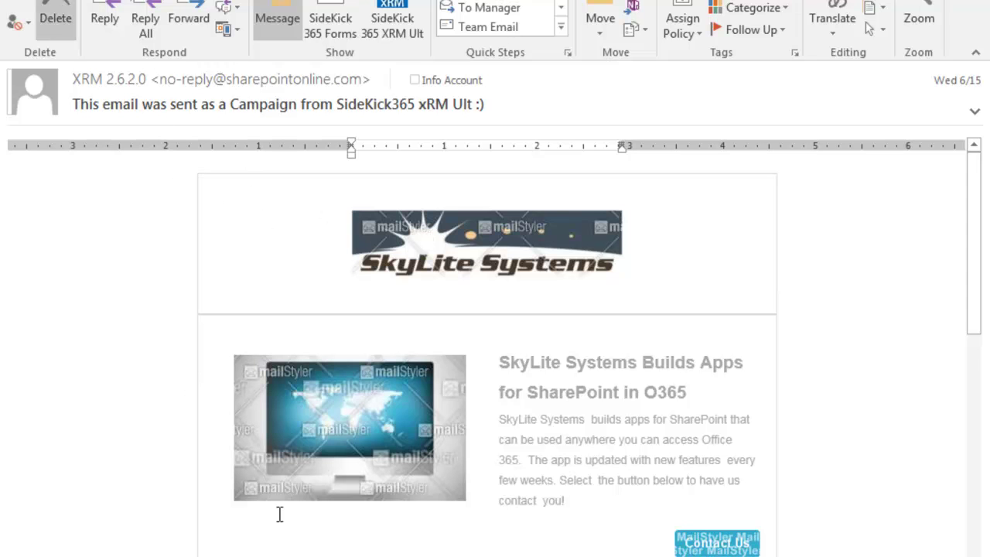
{"action": "mouse_move", "coordinate": [492, 556]}
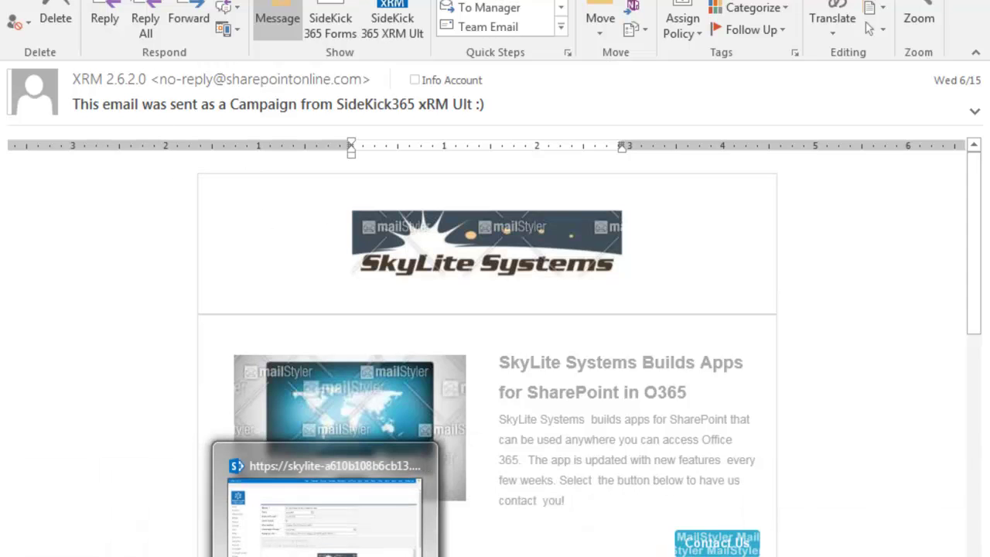
{"action": "left_click", "coordinate": [324, 510]}
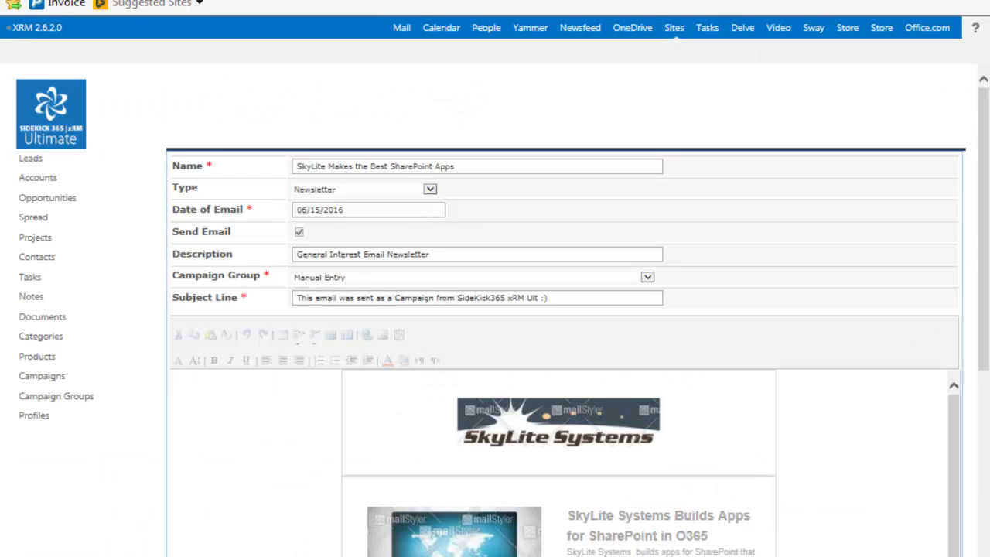
Step: From the Campaigns list with the SkyLite newsletter, open a blank new campaign form
{"action": "left_click", "coordinate": [308, 298]}
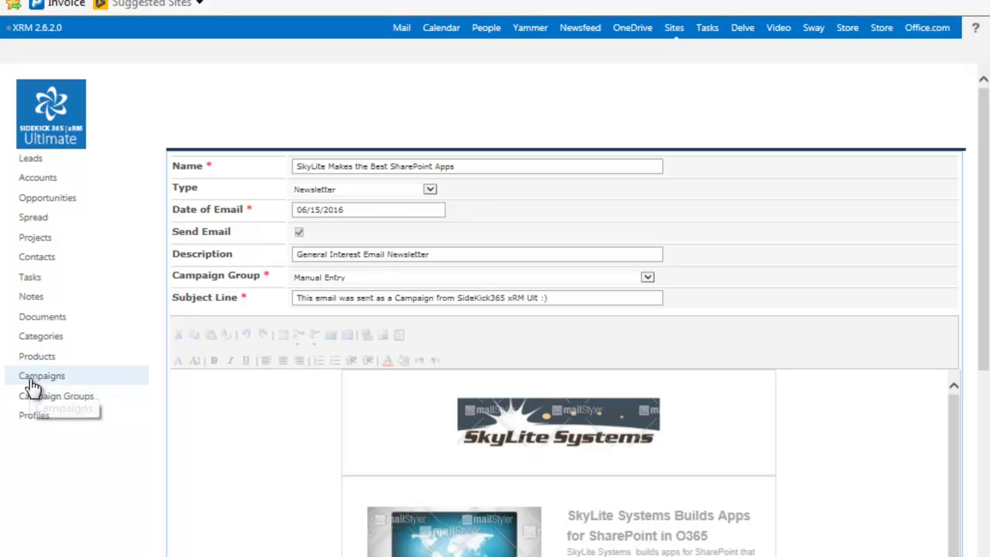
{"action": "left_click", "coordinate": [29, 379]}
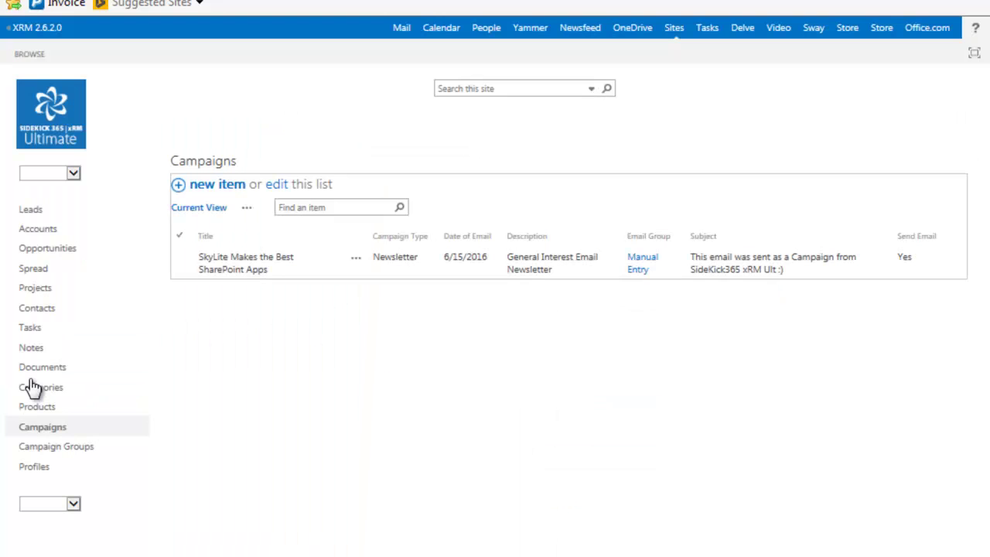
{"action": "left_click", "coordinate": [217, 186]}
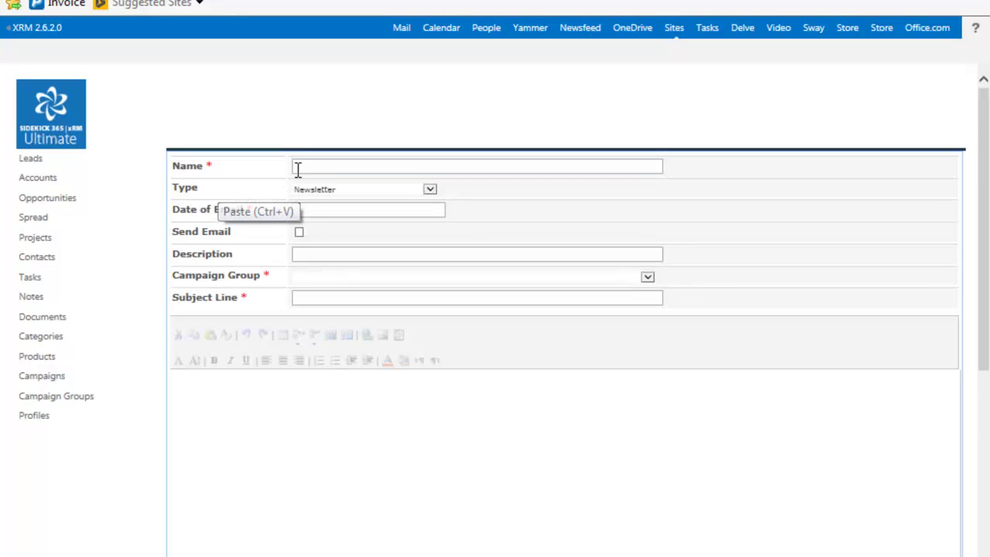
Step: Enter the campaign title, date 06/29/2016, Newsletter type and subject 'New Email Blast'
{"action": "type", "text": "Date"}
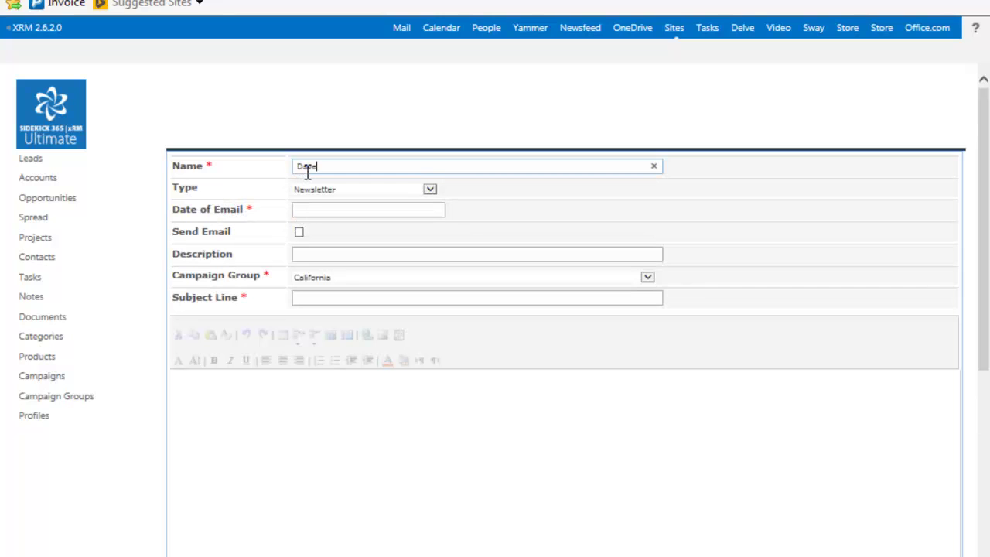
{"action": "type", "text": "1"}
{"action": "left_click", "coordinate": [328, 210]}
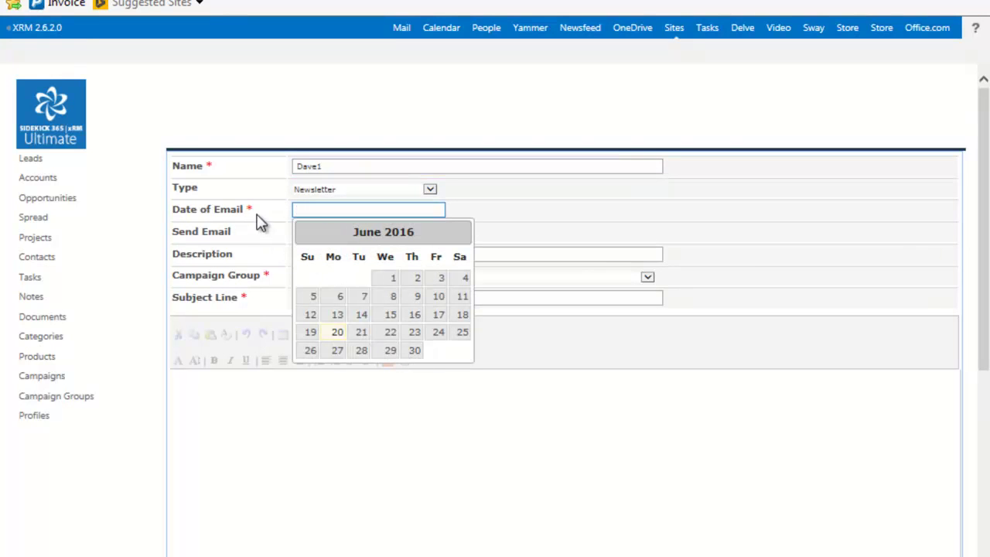
{"action": "left_click", "coordinate": [390, 351]}
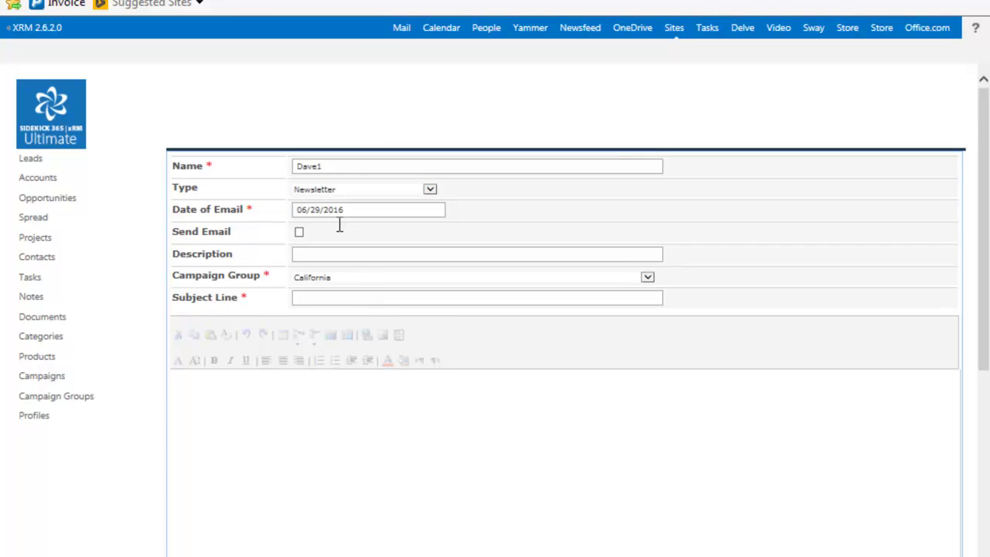
{"action": "left_click", "coordinate": [429, 190]}
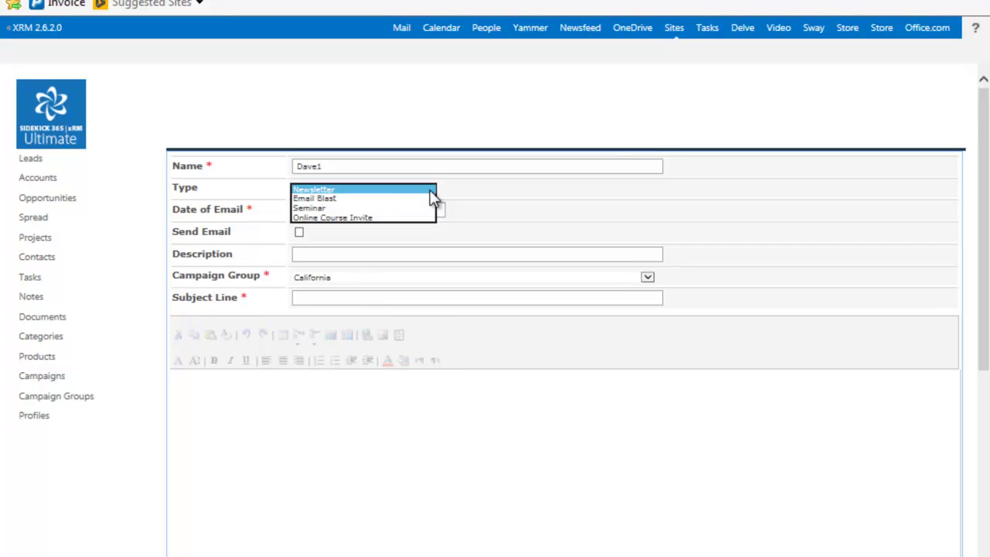
{"action": "left_click", "coordinate": [324, 189]}
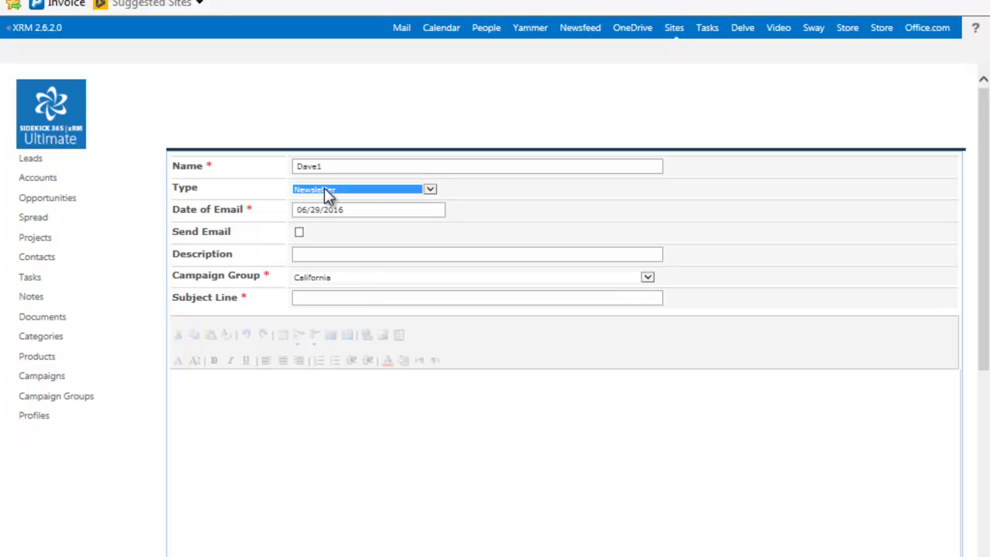
{"action": "left_click", "coordinate": [324, 300]}
{"action": "type", "text": "New"}
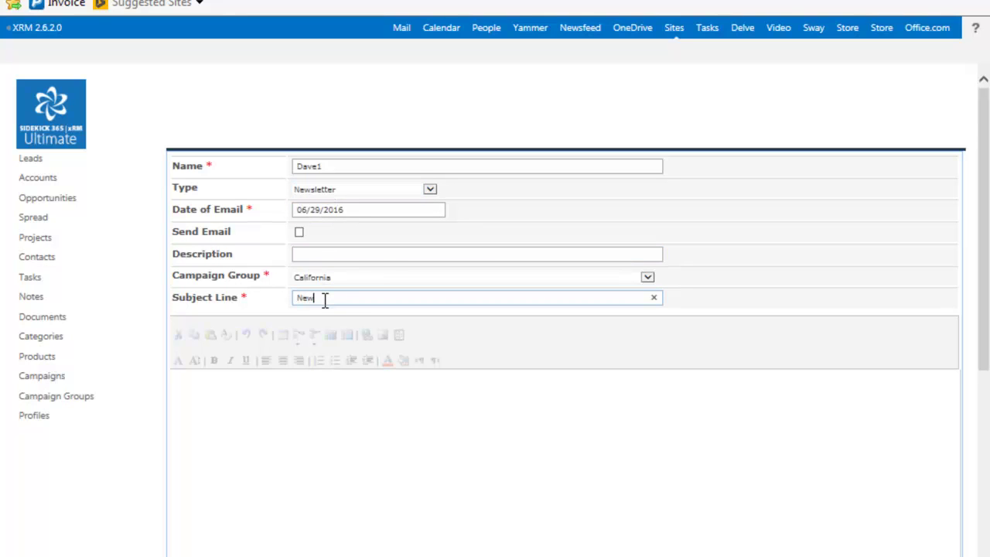
{"action": "type", "text": " Email Blast"}
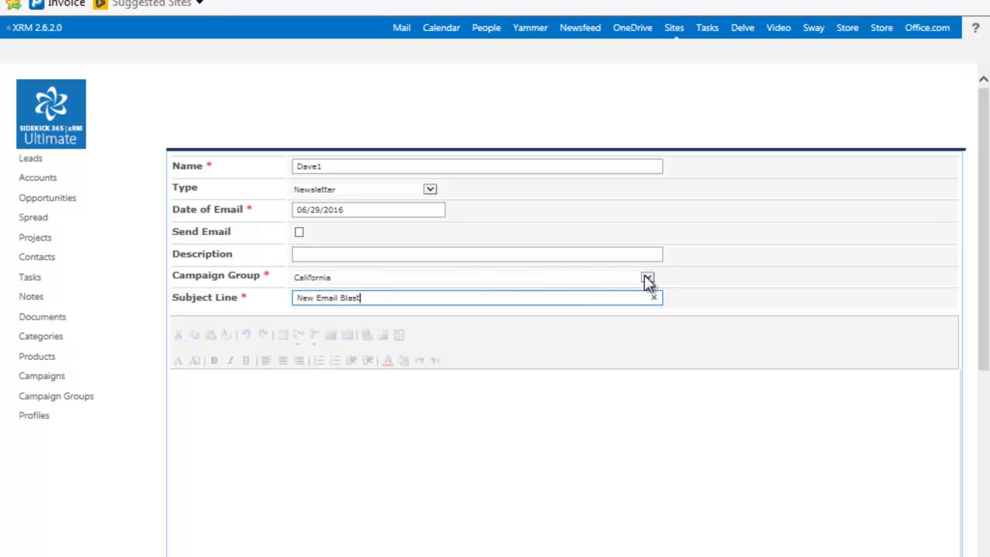
Step: Set the Campaign Group to California and place the cursor in the email body
{"action": "left_click", "coordinate": [647, 277]}
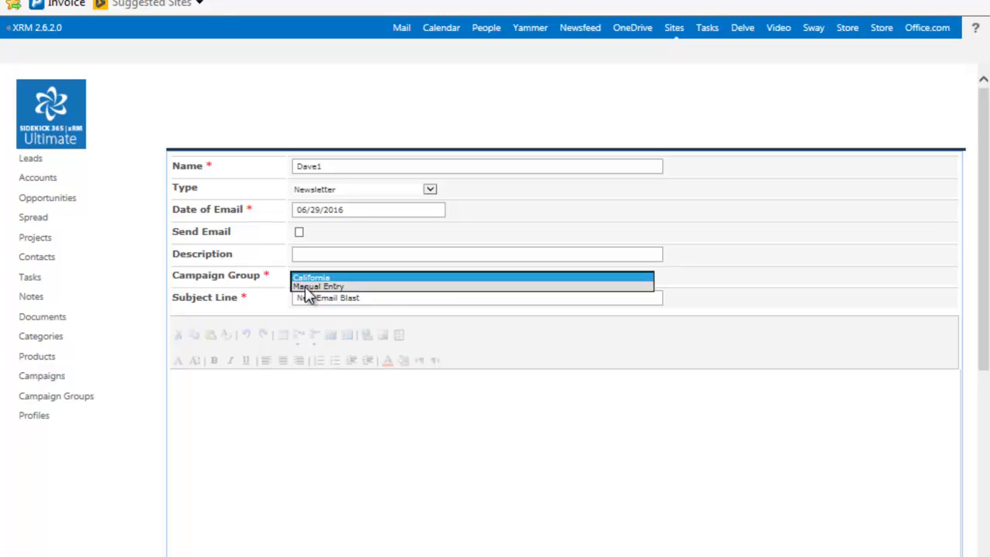
{"action": "left_click", "coordinate": [308, 286]}
{"action": "left_click", "coordinate": [649, 276]}
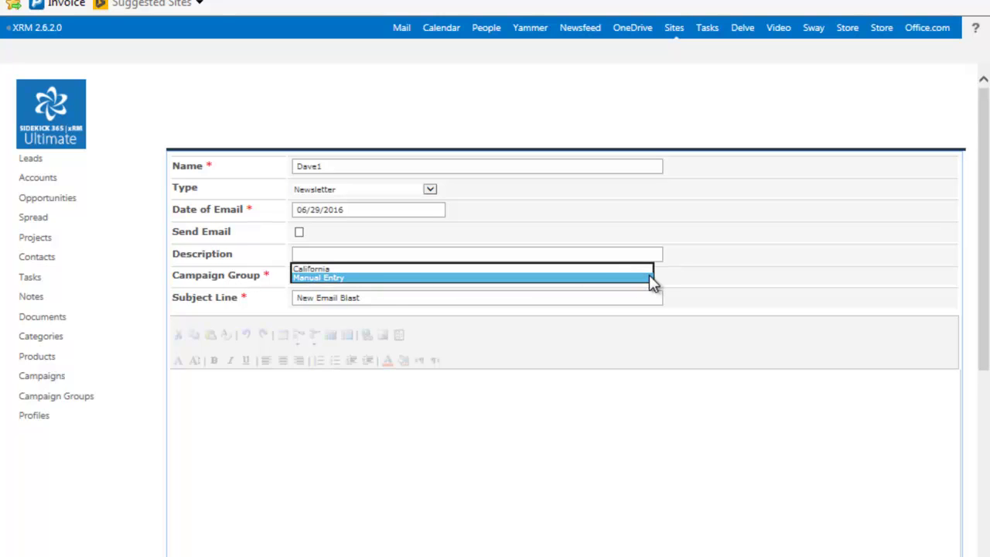
{"action": "left_click", "coordinate": [328, 269]}
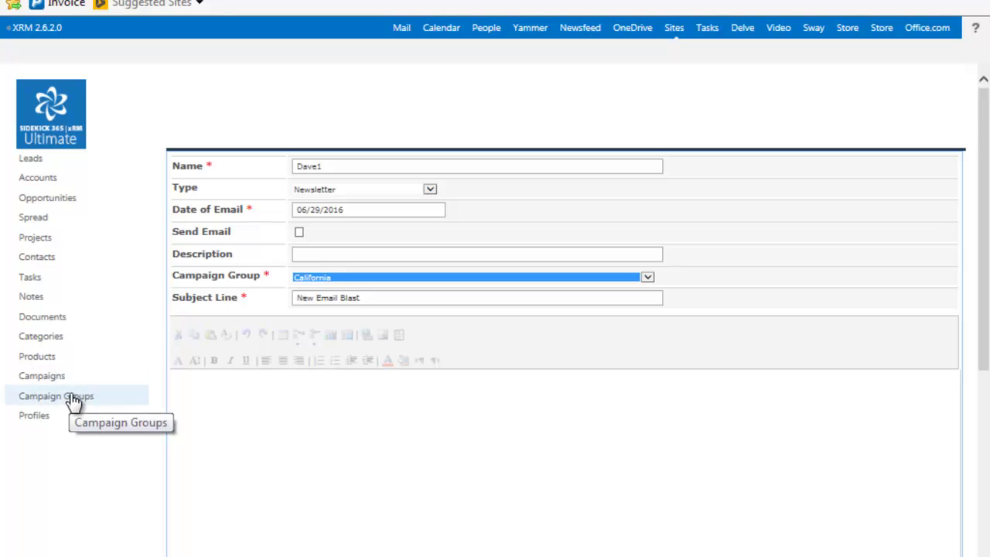
{"action": "left_click", "coordinate": [196, 398]}
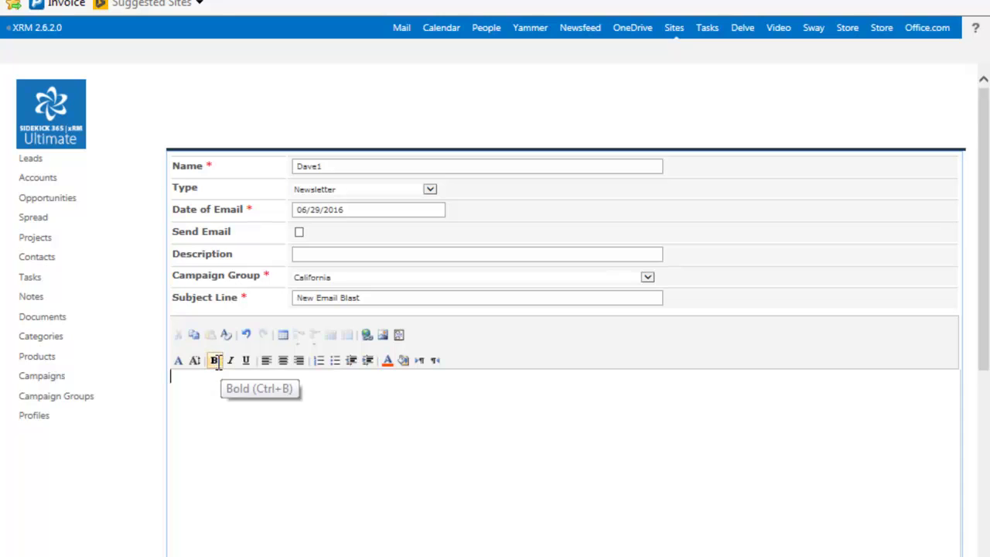
{"action": "left_click", "coordinate": [398, 335]}
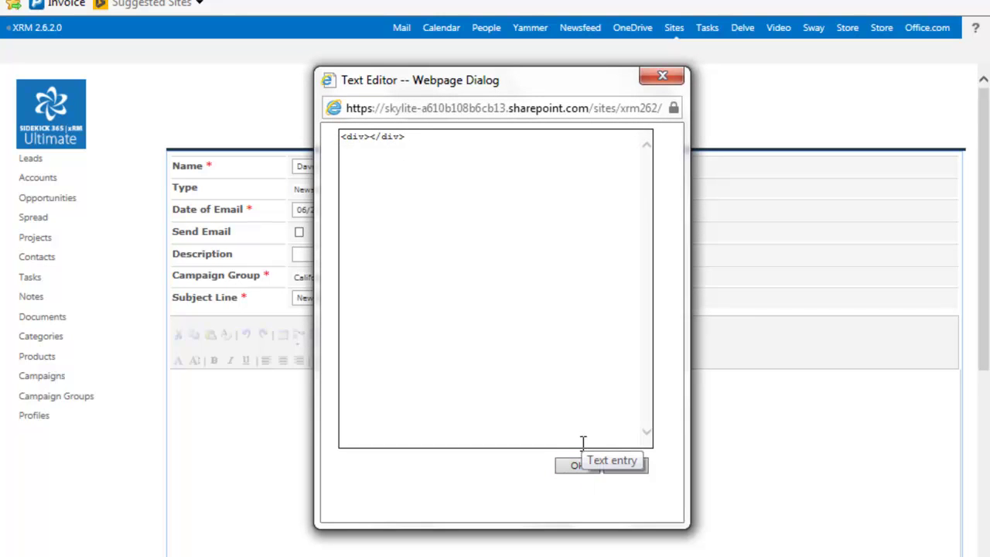
{"action": "left_click", "coordinate": [637, 468]}
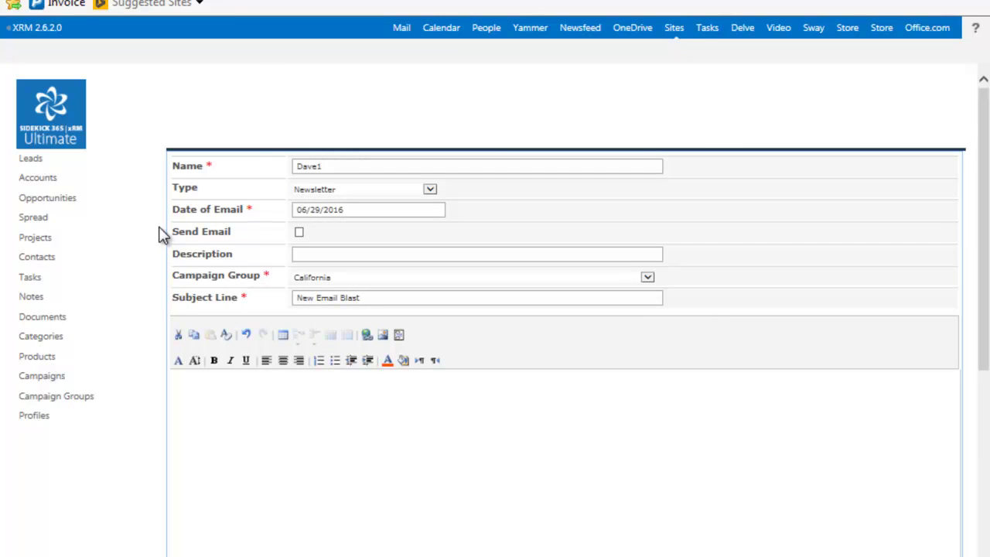
{"action": "left_click", "coordinate": [53, 120]}
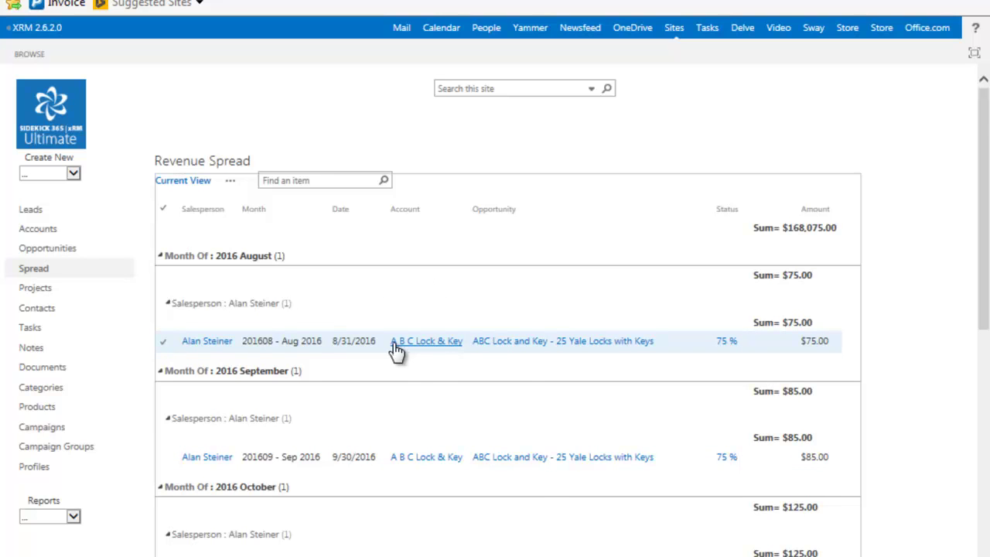
Step: Scroll through the Revenue Spread monthly groups, totalling $168,075.00, and back to the top
{"action": "scroll", "coordinate": [393, 350], "scroll_direction": "down", "scroll_amount": 5}
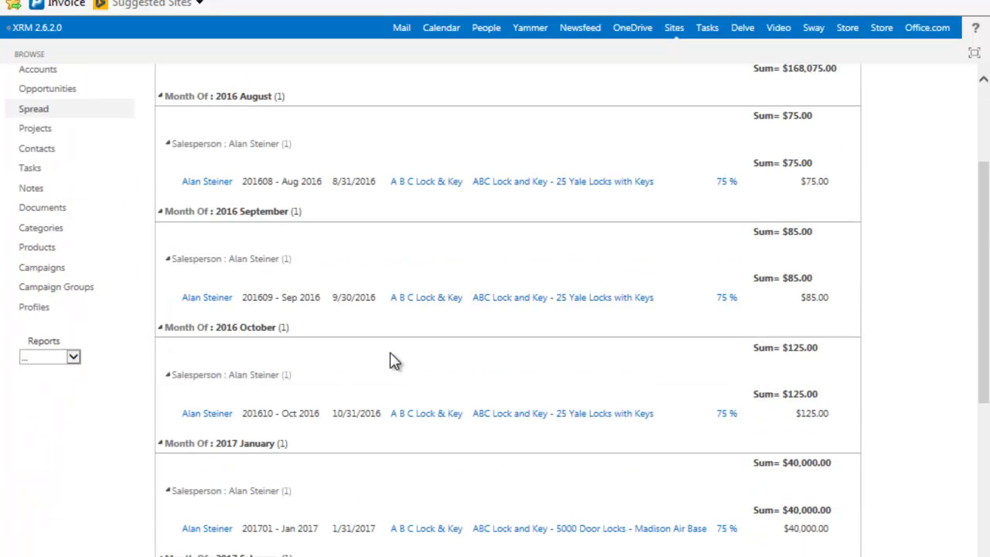
{"action": "scroll", "coordinate": [390, 357], "scroll_direction": "up", "scroll_amount": 4}
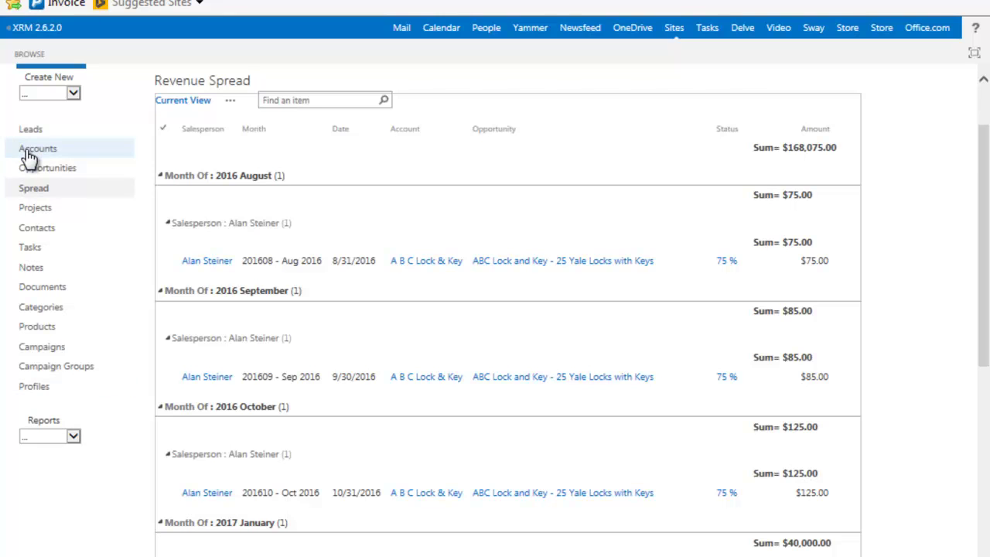
Step: Open the Accounts list and start a new Account from the Create New menu
{"action": "left_click", "coordinate": [25, 150]}
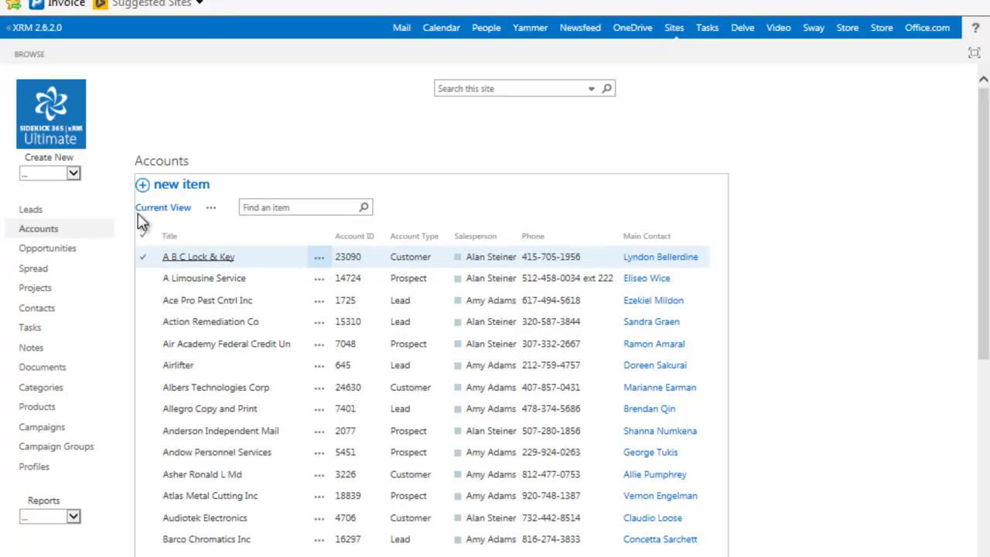
{"action": "left_click", "coordinate": [73, 175]}
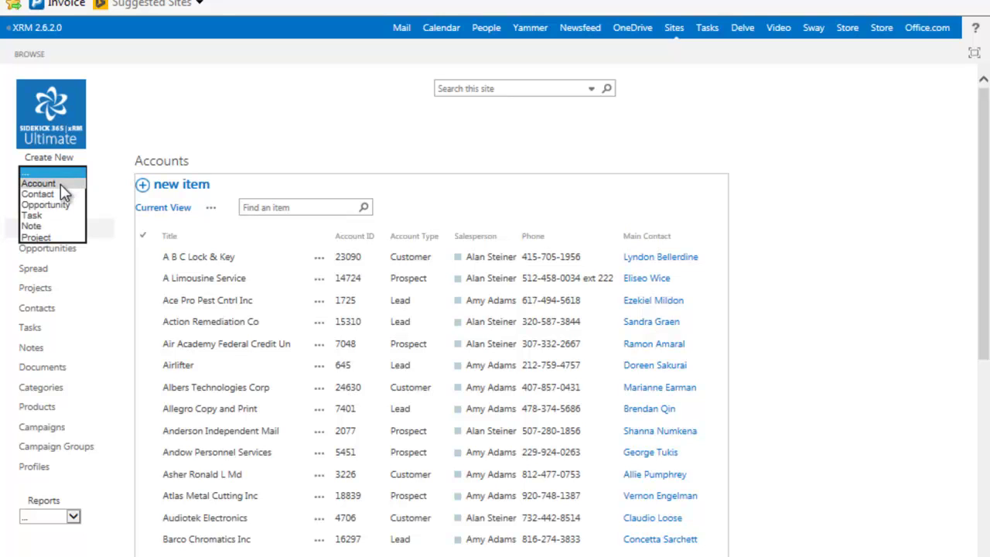
{"action": "left_click", "coordinate": [61, 186]}
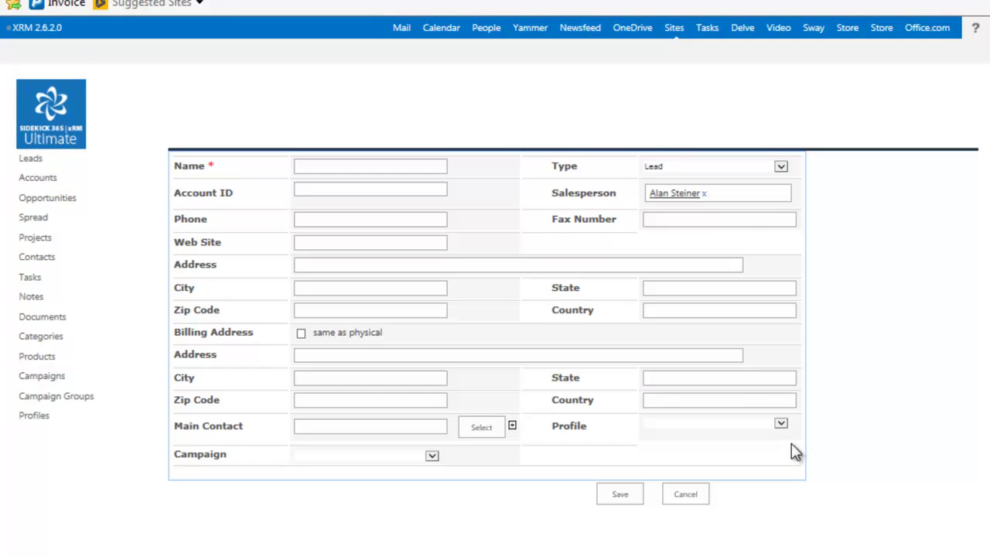
Step: Check the Profile options, then pick the Railway Educational Bureau buyer in the contact picker as Main Contact
{"action": "left_click", "coordinate": [782, 426]}
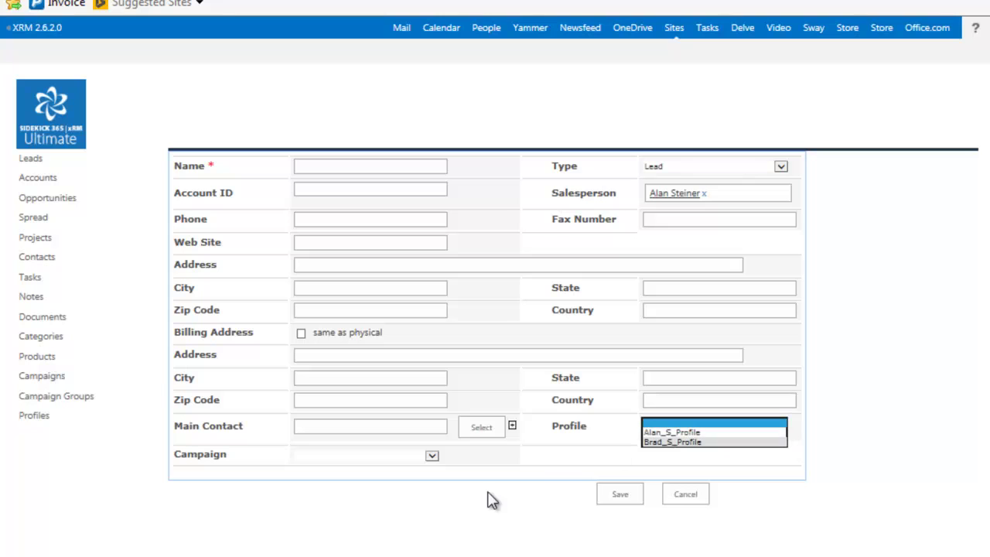
{"action": "left_click", "coordinate": [483, 427]}
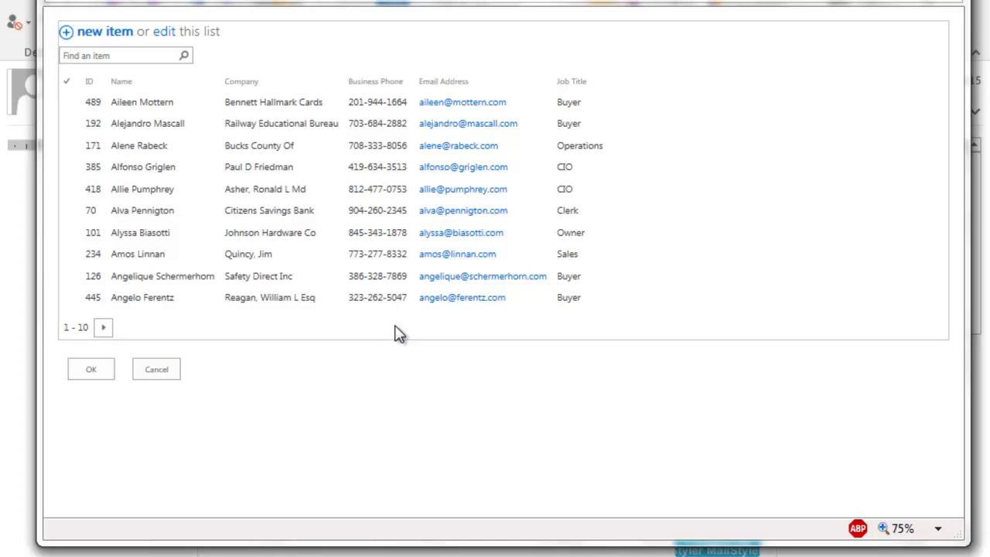
{"action": "left_click", "coordinate": [167, 125]}
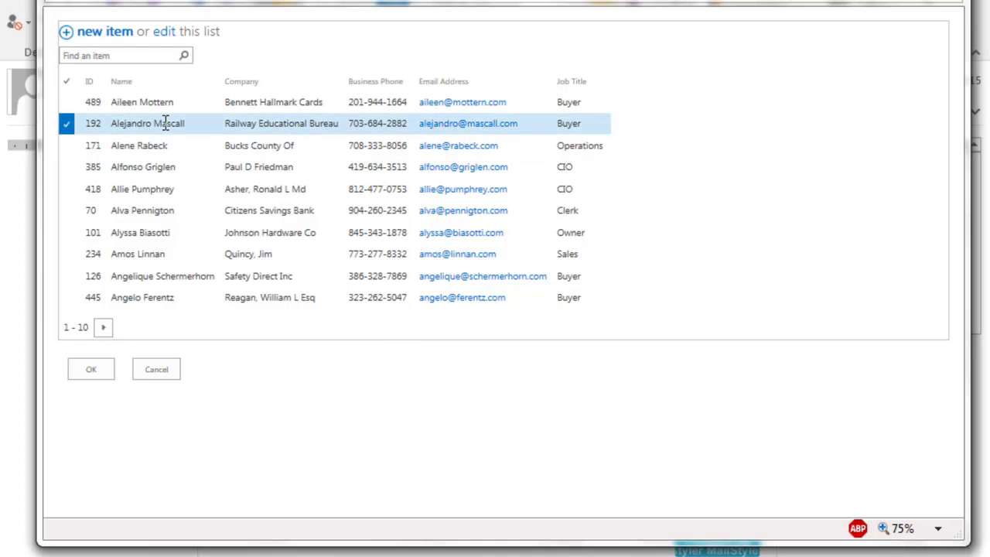
{"action": "left_click", "coordinate": [96, 372]}
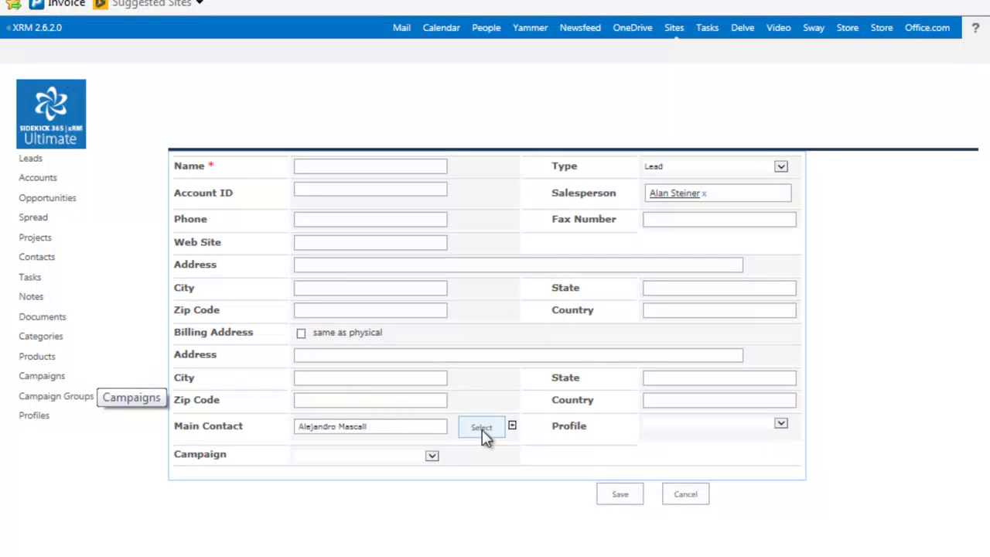
Step: Expand the main contact's full details and browse the Campaign choices without linking one
{"action": "left_click", "coordinate": [512, 426]}
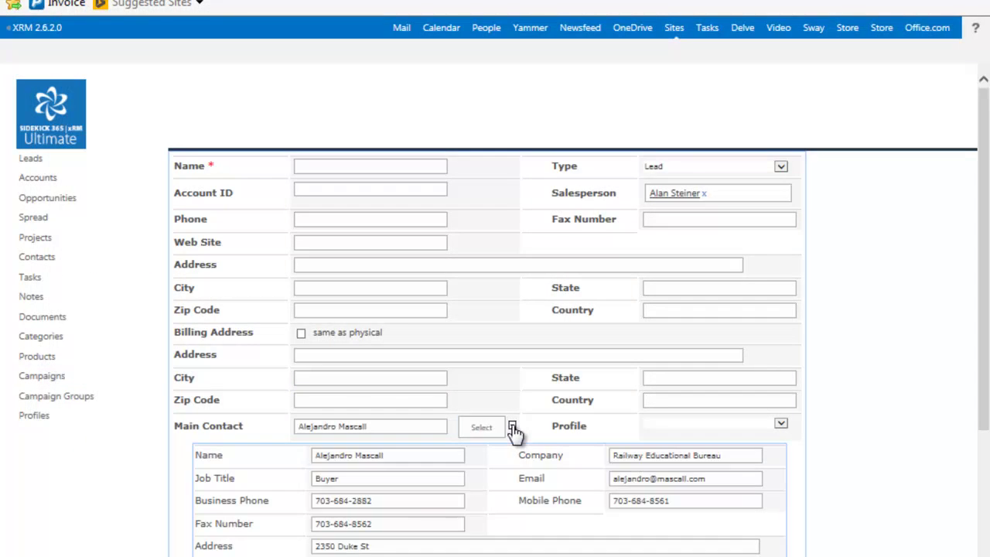
{"action": "scroll", "coordinate": [518, 442], "scroll_direction": "down", "scroll_amount": 3}
{"action": "scroll", "coordinate": [517, 440], "scroll_direction": "up", "scroll_amount": 3}
{"action": "scroll", "coordinate": [517, 441], "scroll_direction": "down", "scroll_amount": 3}
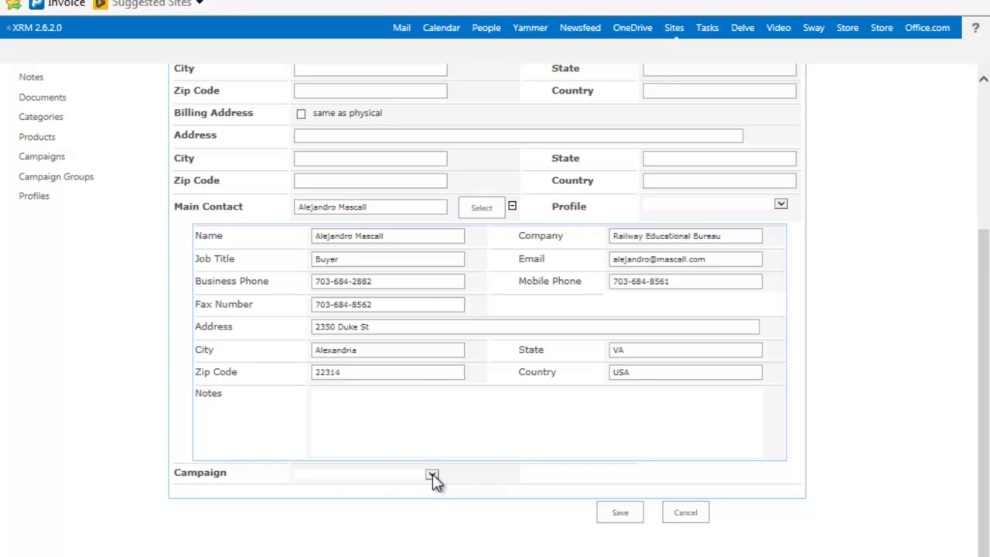
{"action": "left_click", "coordinate": [432, 476]}
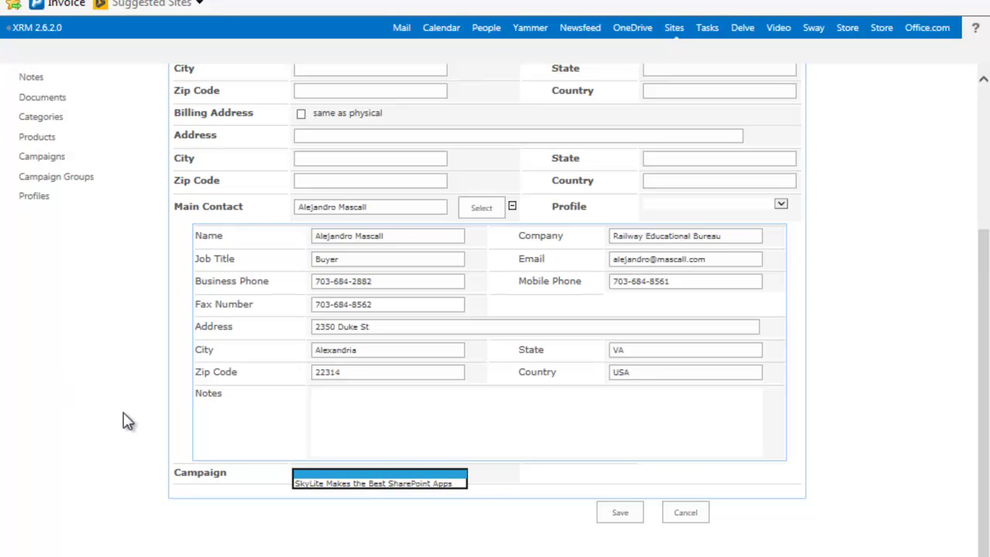
{"action": "left_click", "coordinate": [684, 518]}
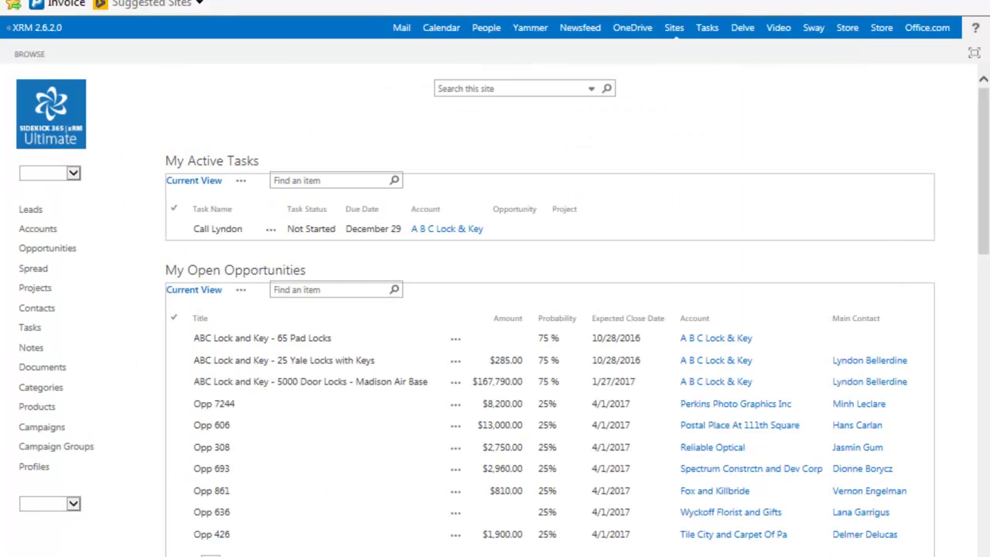
{"action": "mouse_move", "coordinate": [492, 556]}
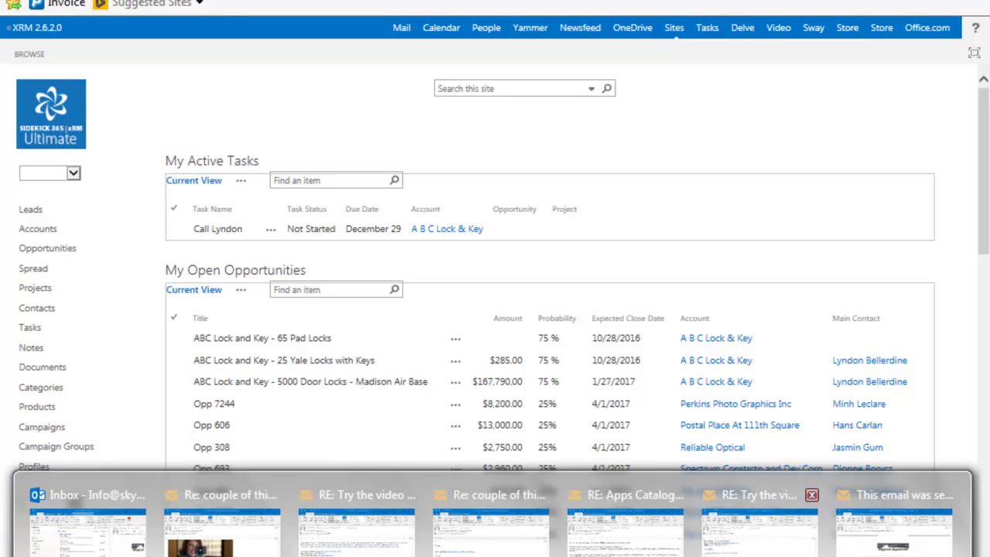
{"action": "left_click", "coordinate": [860, 541]}
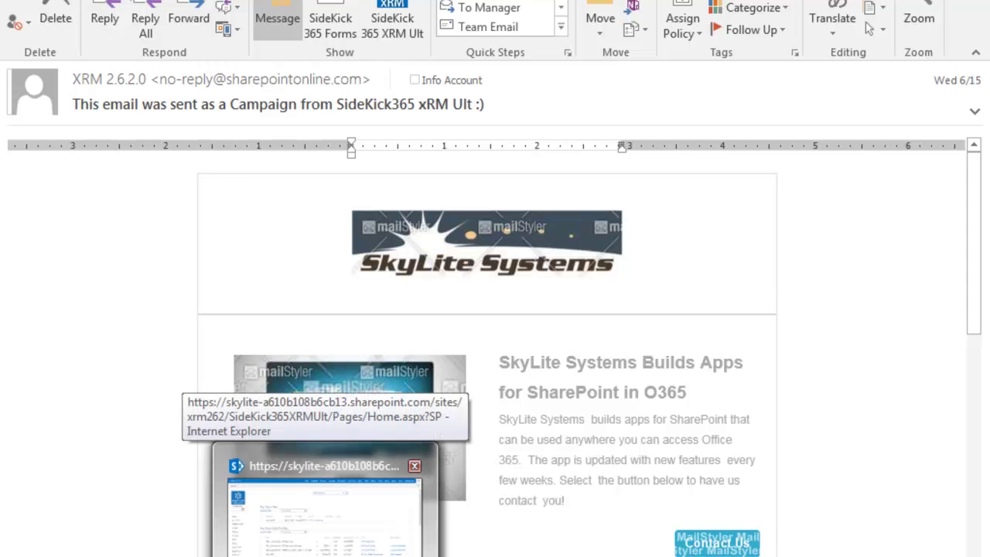
{"action": "left_click", "coordinate": [312, 551]}
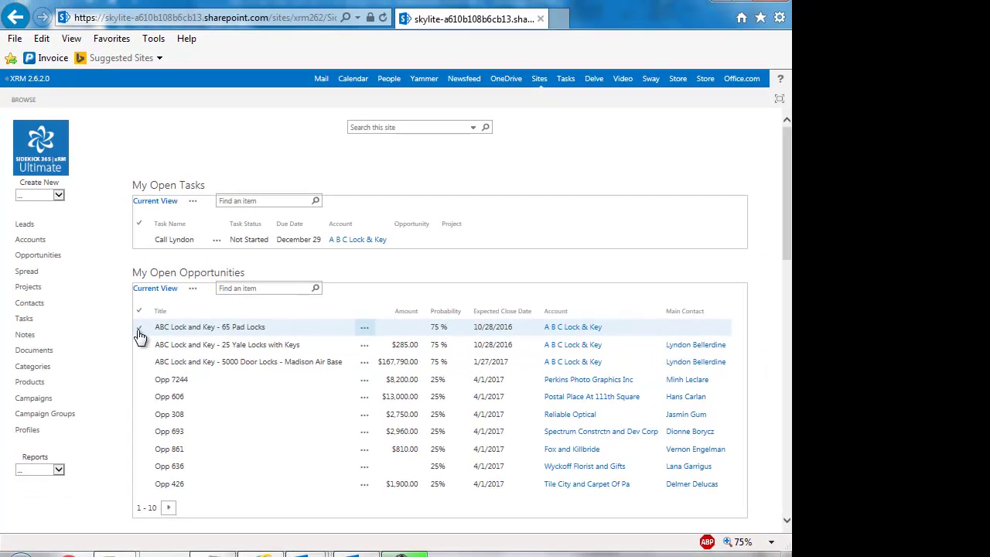
Step: Select the 65 Pad Locks opportunity, view the LIST ribbon commands, then open Contacts
{"action": "left_click", "coordinate": [174, 340]}
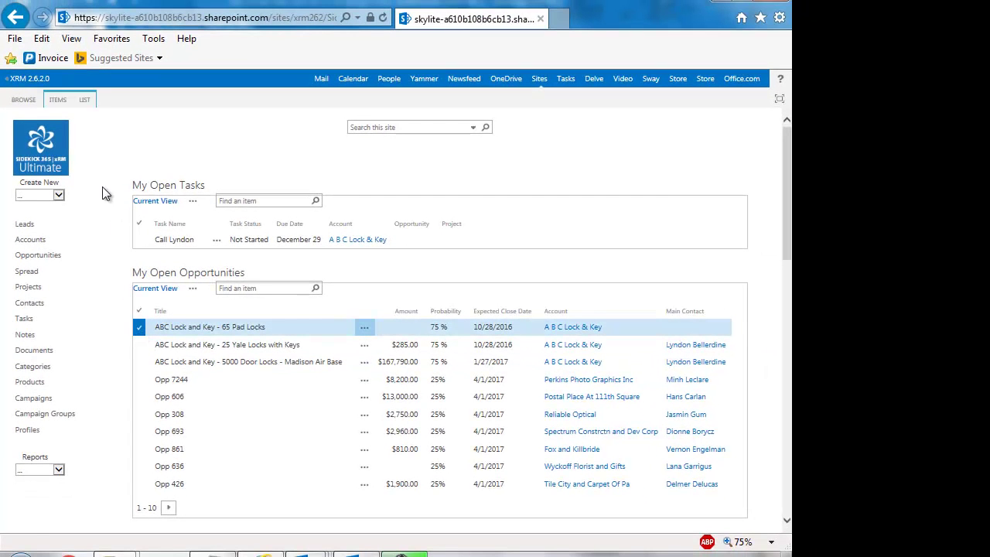
{"action": "left_click", "coordinate": [84, 100]}
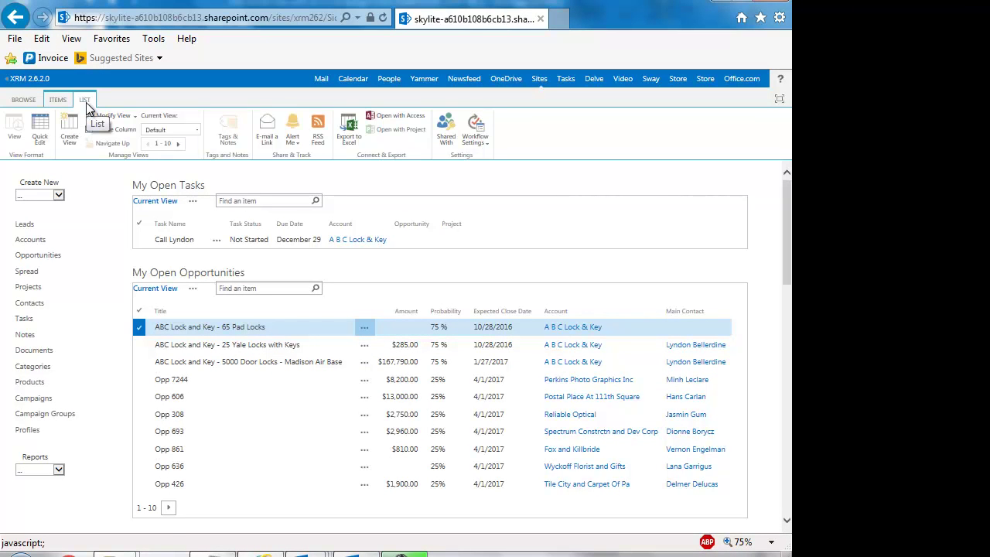
{"action": "left_click", "coordinate": [34, 311]}
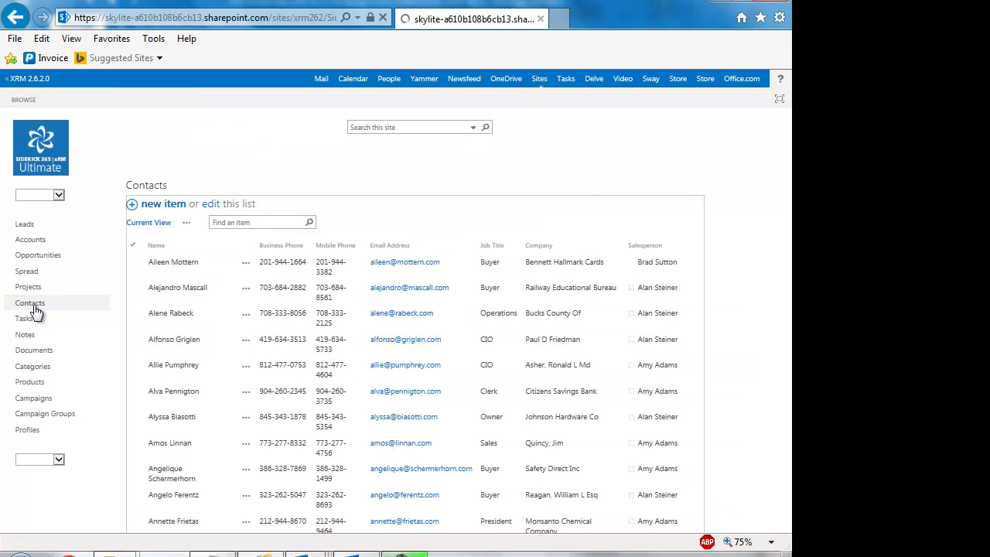
Step: Select the third contact, view its LIST ribbon commands, then go back to the site home page
{"action": "left_click", "coordinate": [136, 300]}
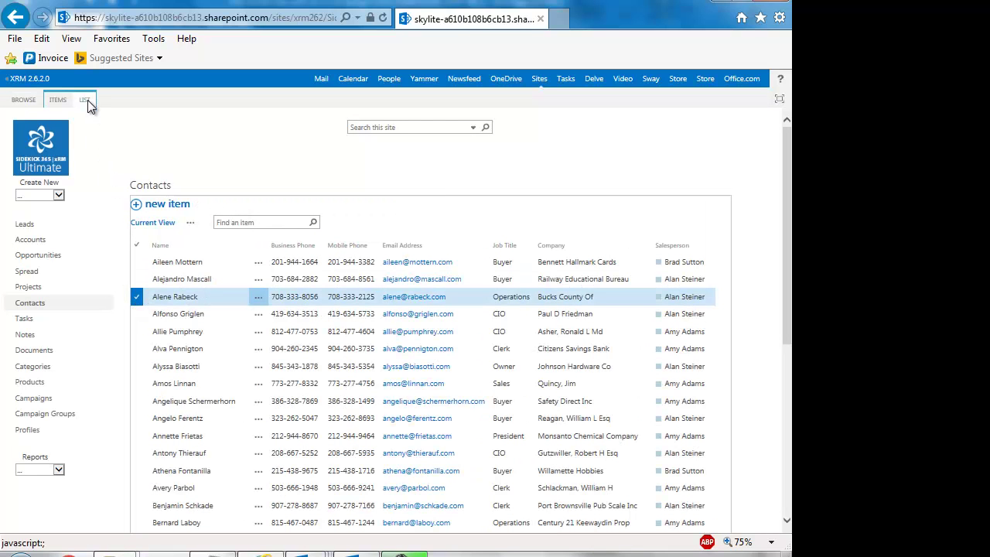
{"action": "left_click", "coordinate": [85, 100]}
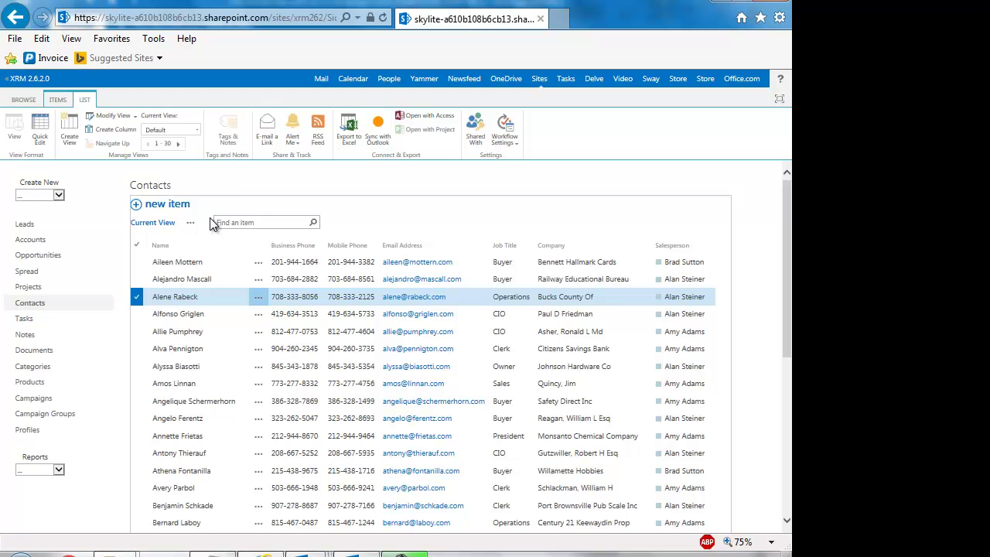
{"action": "left_click", "coordinate": [24, 100]}
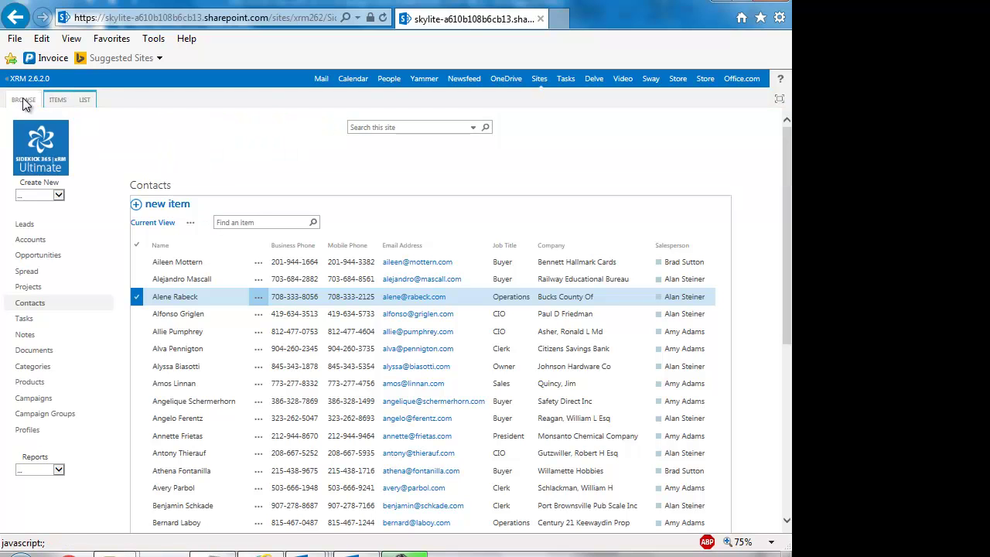
{"action": "left_click", "coordinate": [34, 159]}
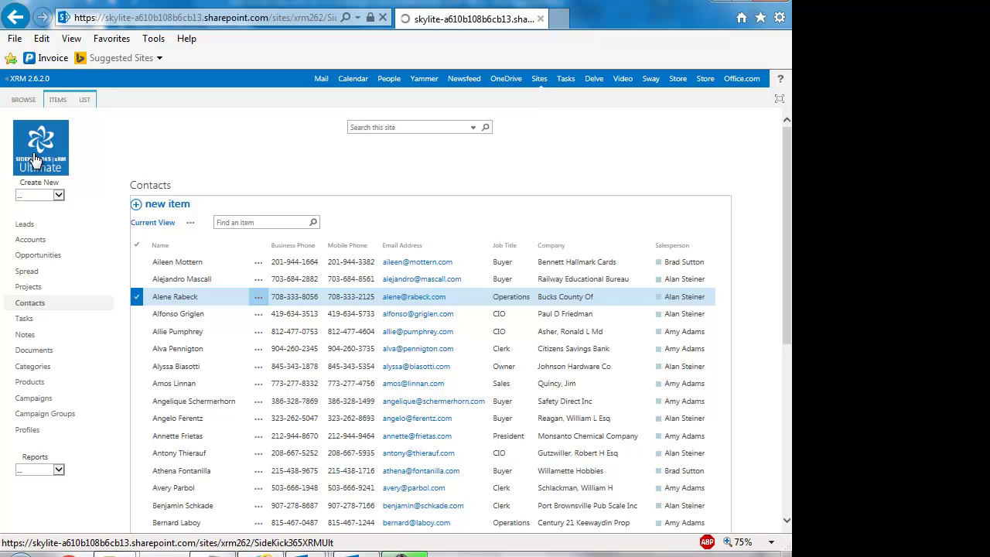